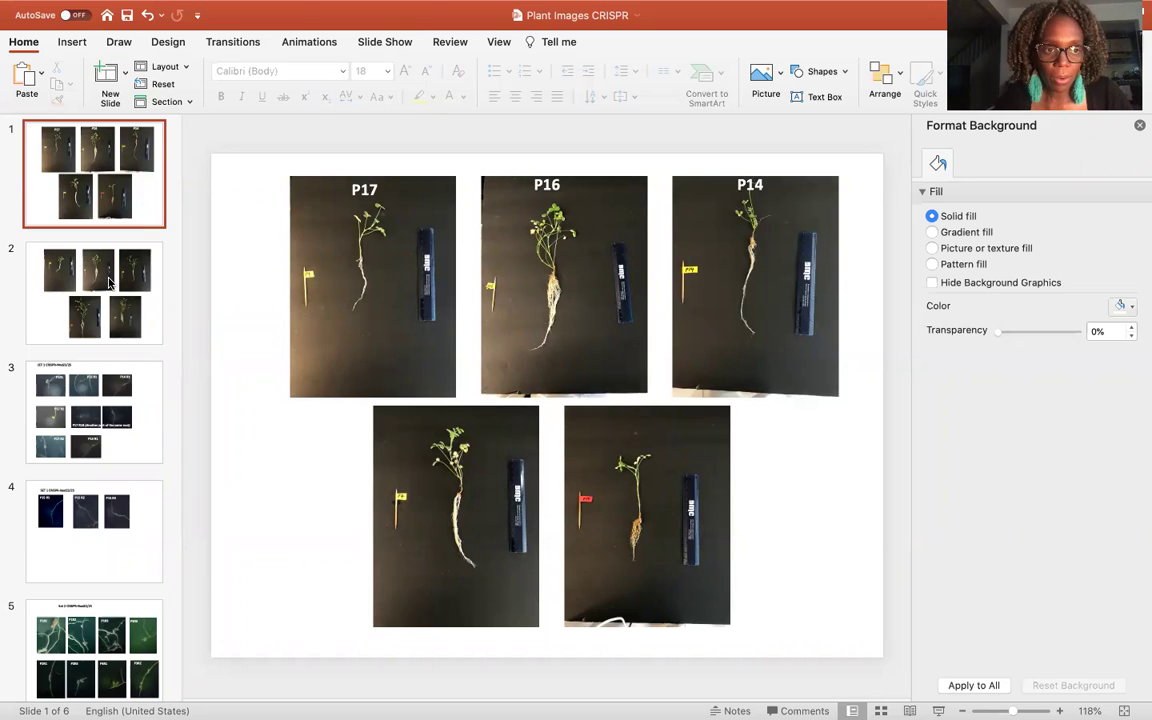
Browse slides 2 and 1, then display slide 3 'SET 1 CRISPR-Nod22/25' with its eight root photos
click(109, 283)
click(87, 197)
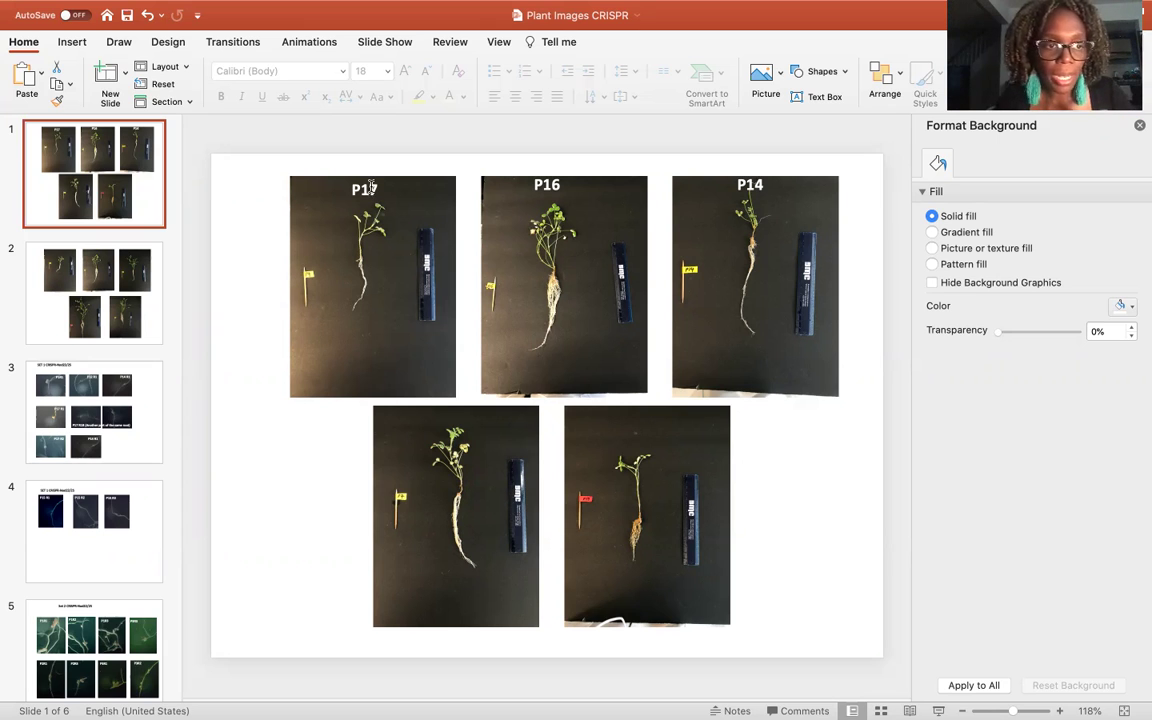
click(97, 395)
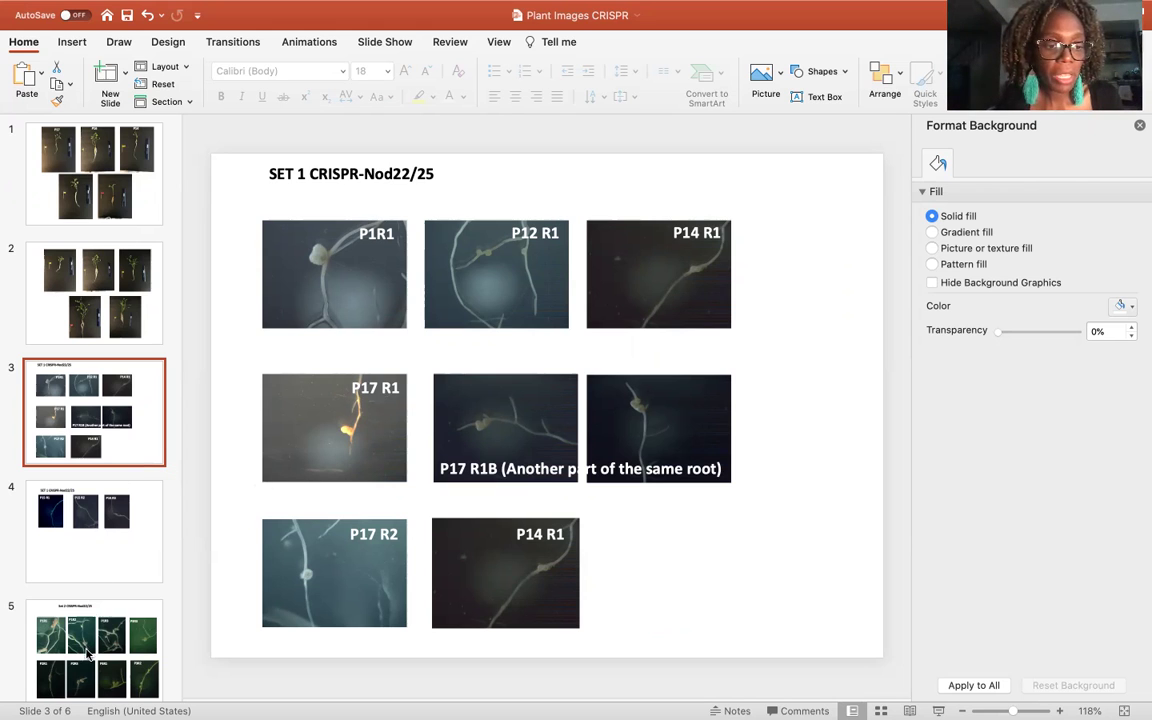
Check slide 6's Set 2 CRISPR-EV photos, then return to slide 1 showing photos P17, P16 and P14
scroll(87, 654, down, 5)
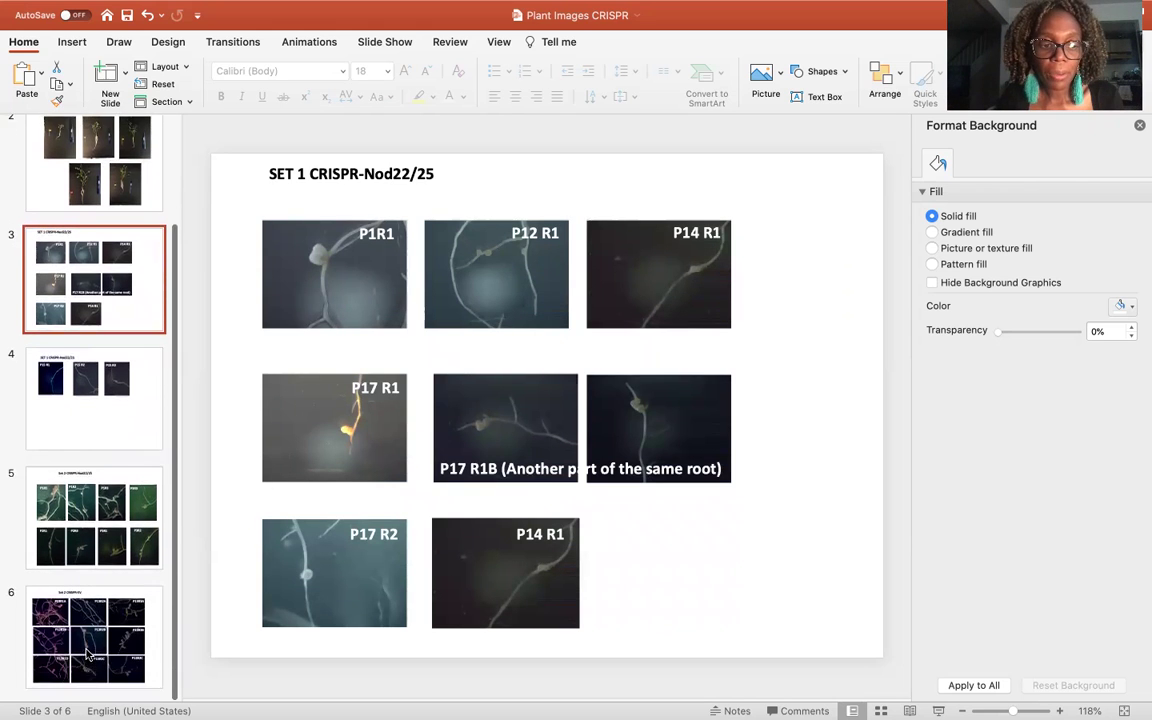
click(87, 640)
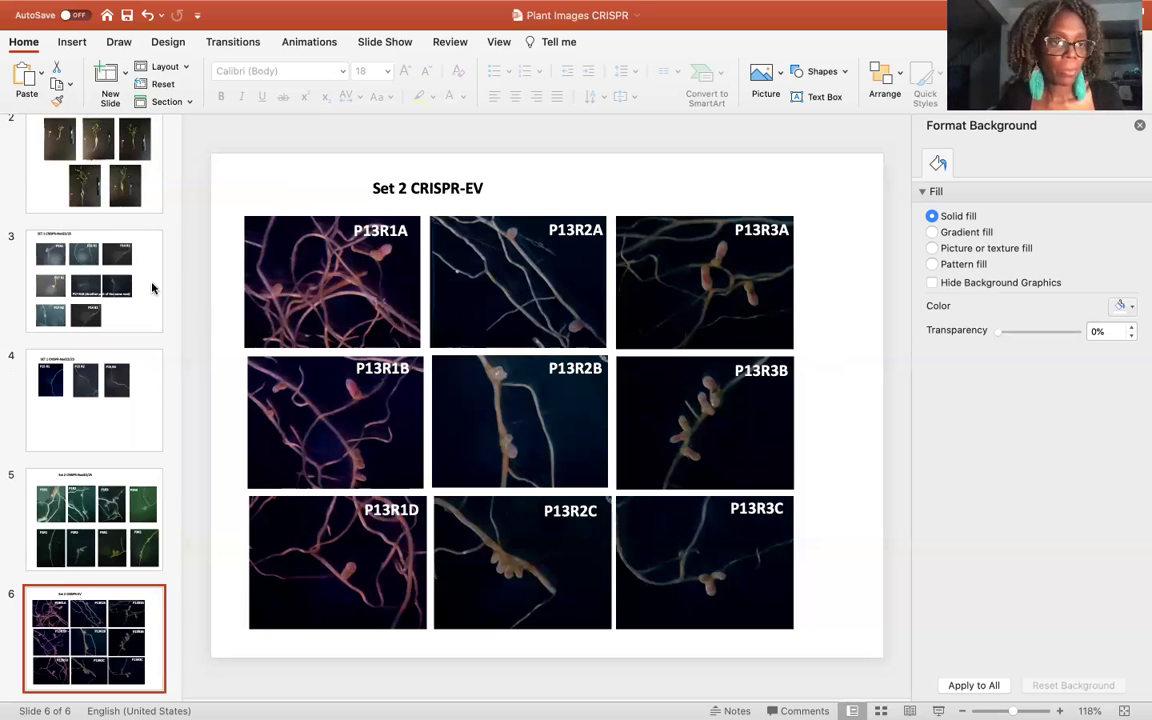
scroll(103, 237, up, 3)
click(93, 183)
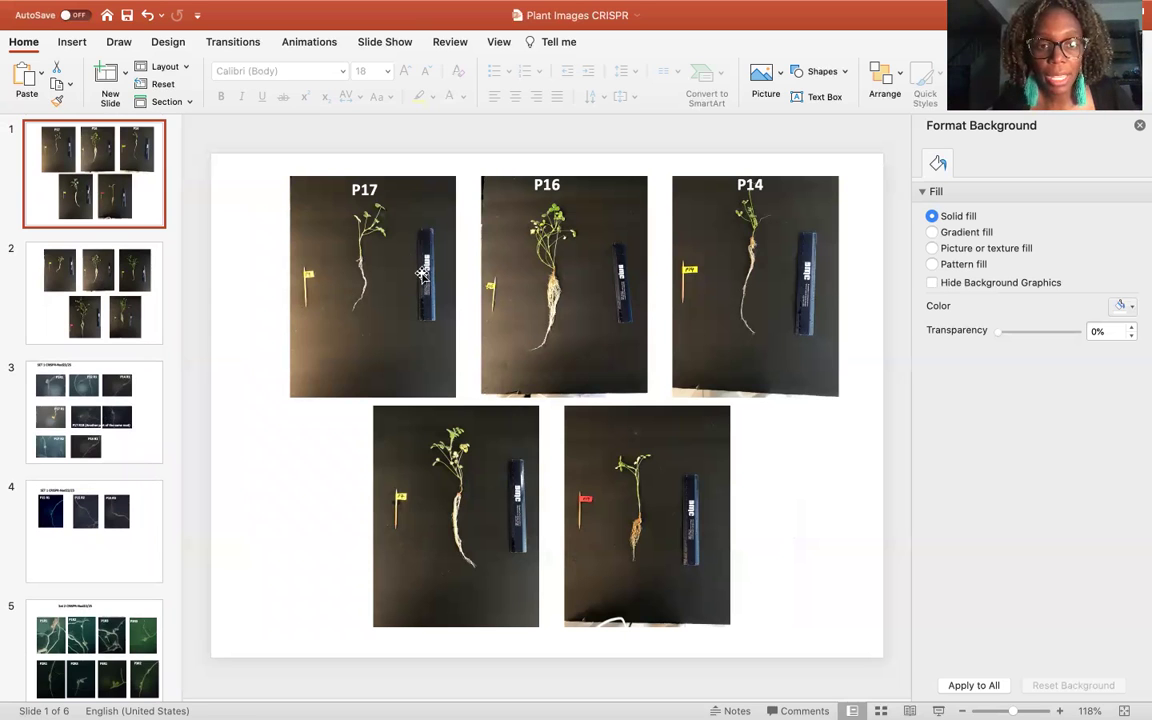
Zoom in to about 400% so the P17 plant, tag and ruler fill the view
scroll(402, 306, up, 5)
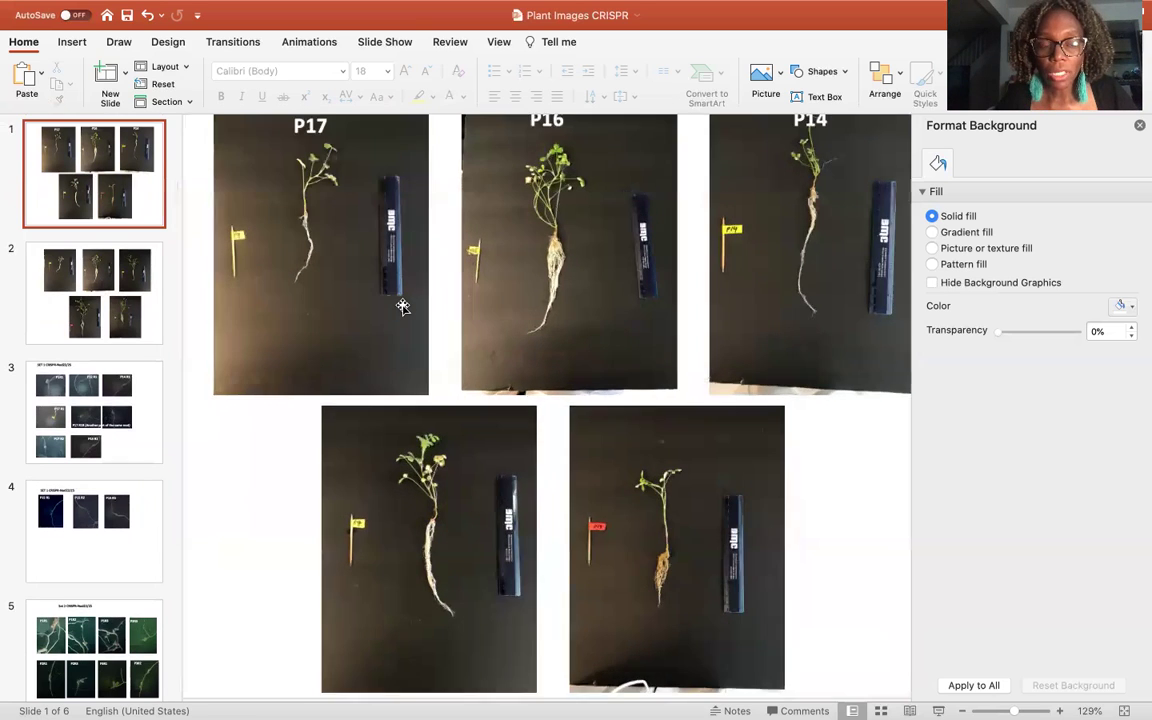
scroll(402, 306, up, 2)
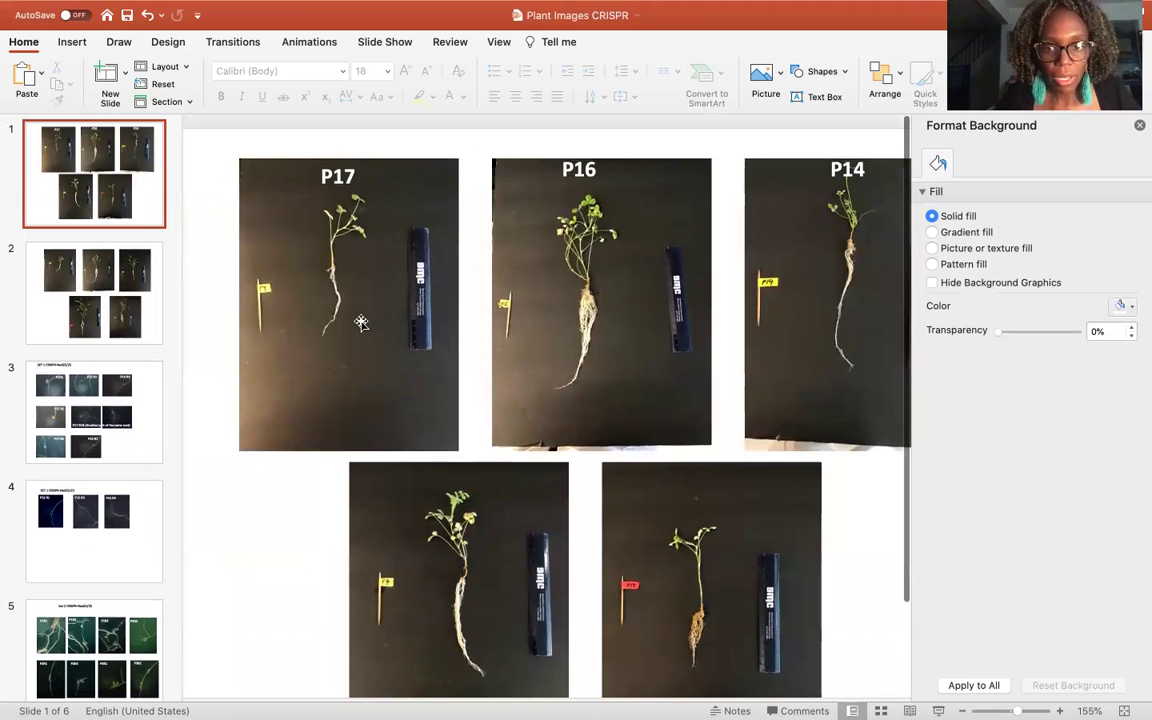
scroll(363, 322, up, 3)
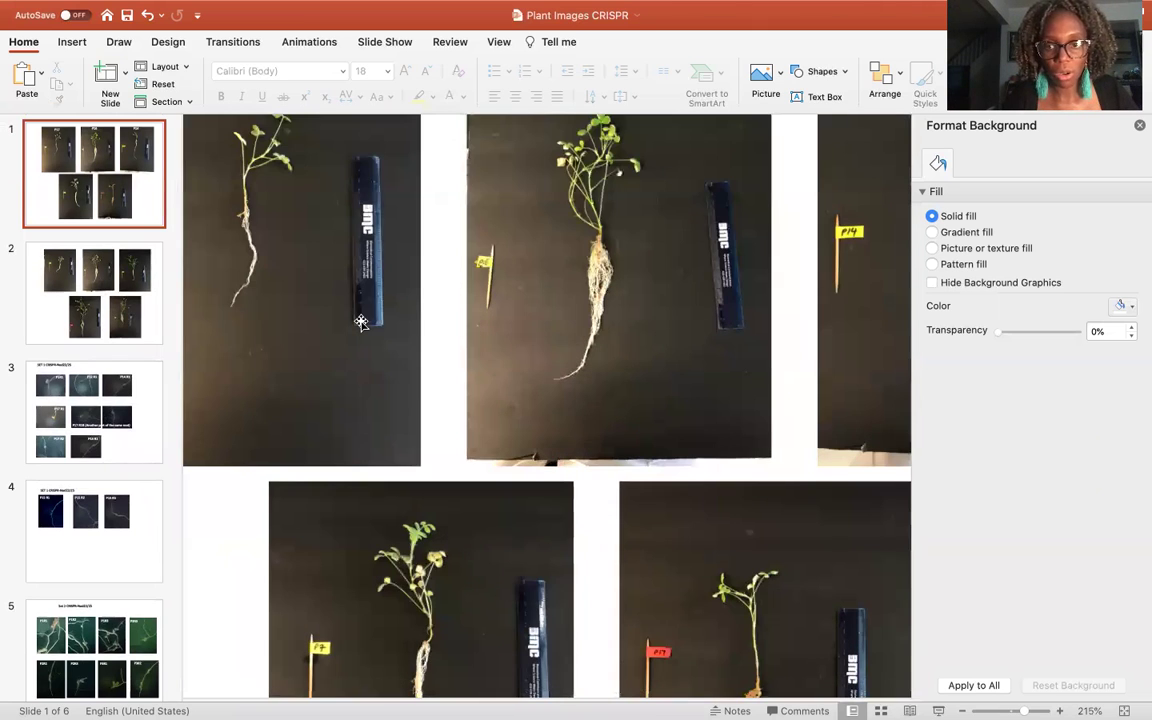
scroll(290, 398, up, 2)
scroll(290, 398, left, 4)
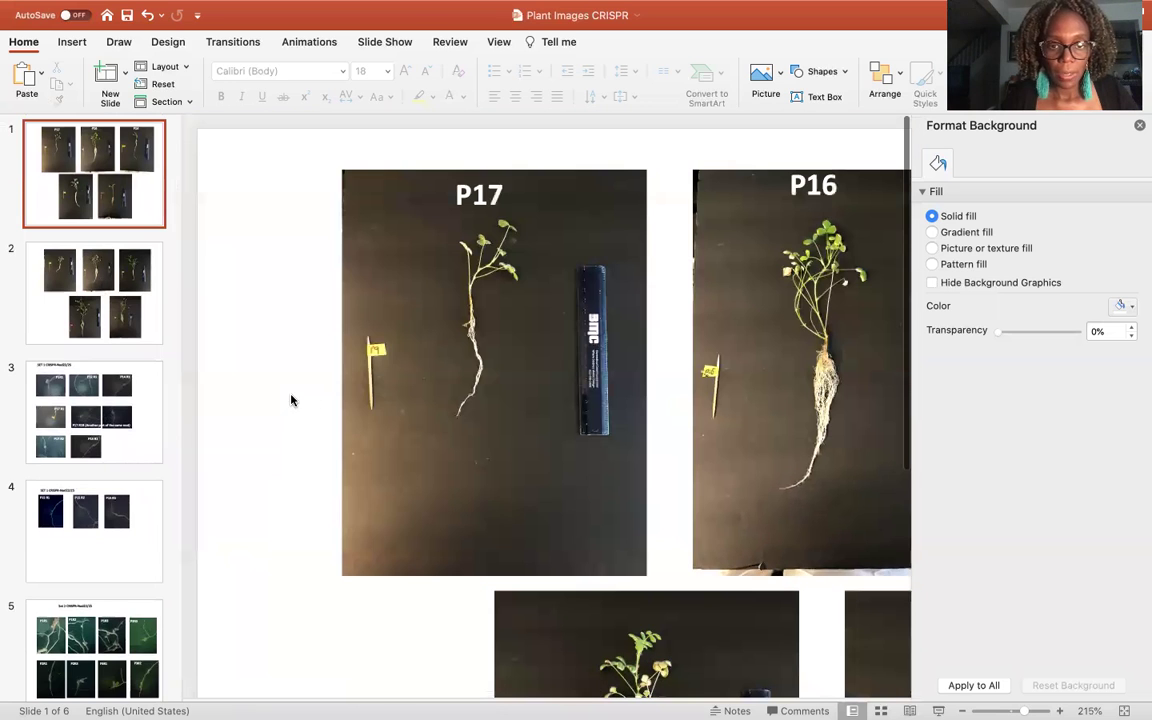
scroll(615, 425, up, 3)
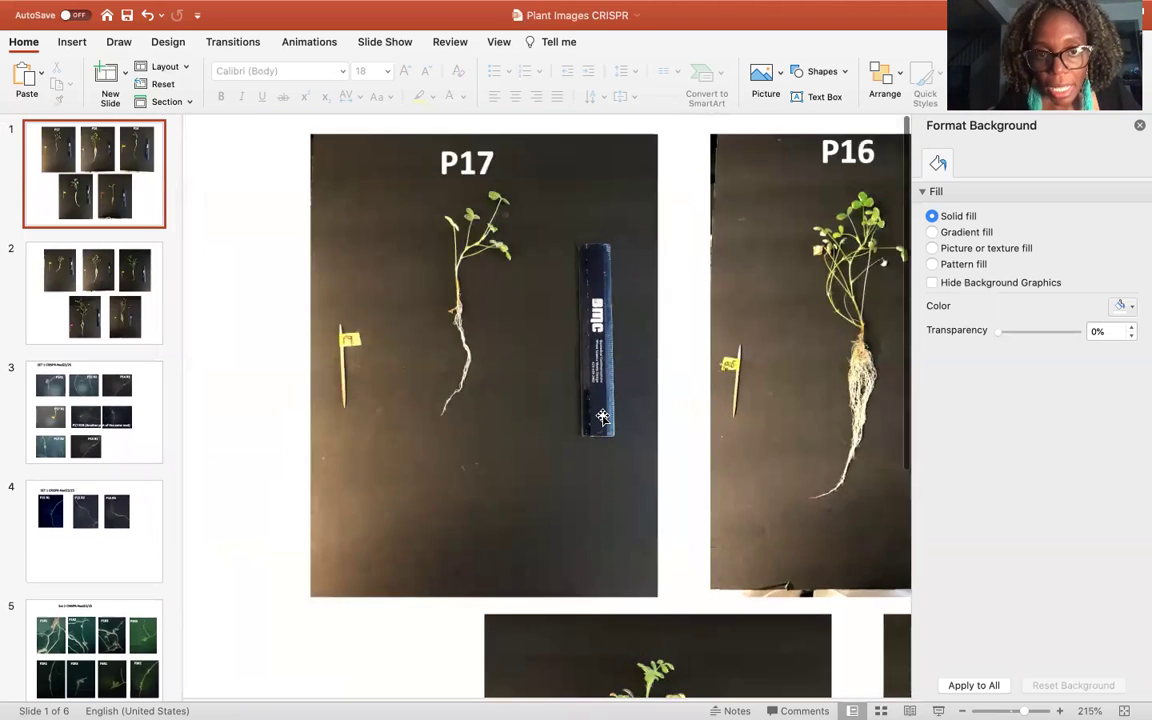
scroll(602, 416, up, 2)
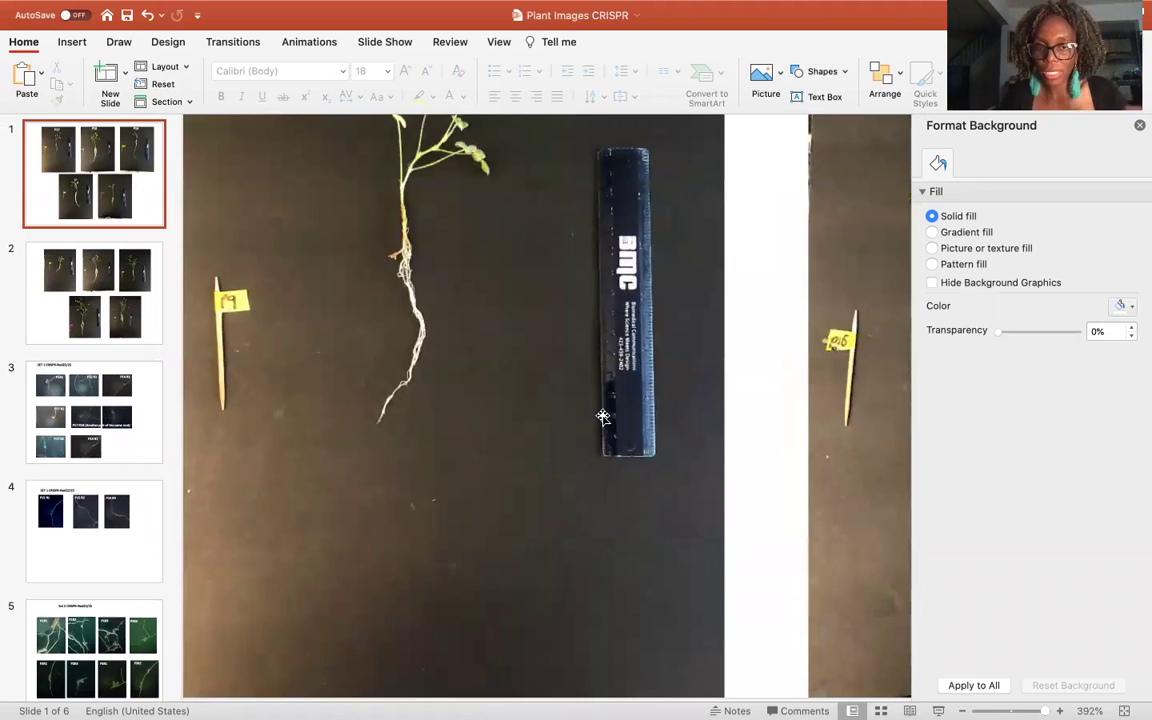
scroll(602, 416, up, 2)
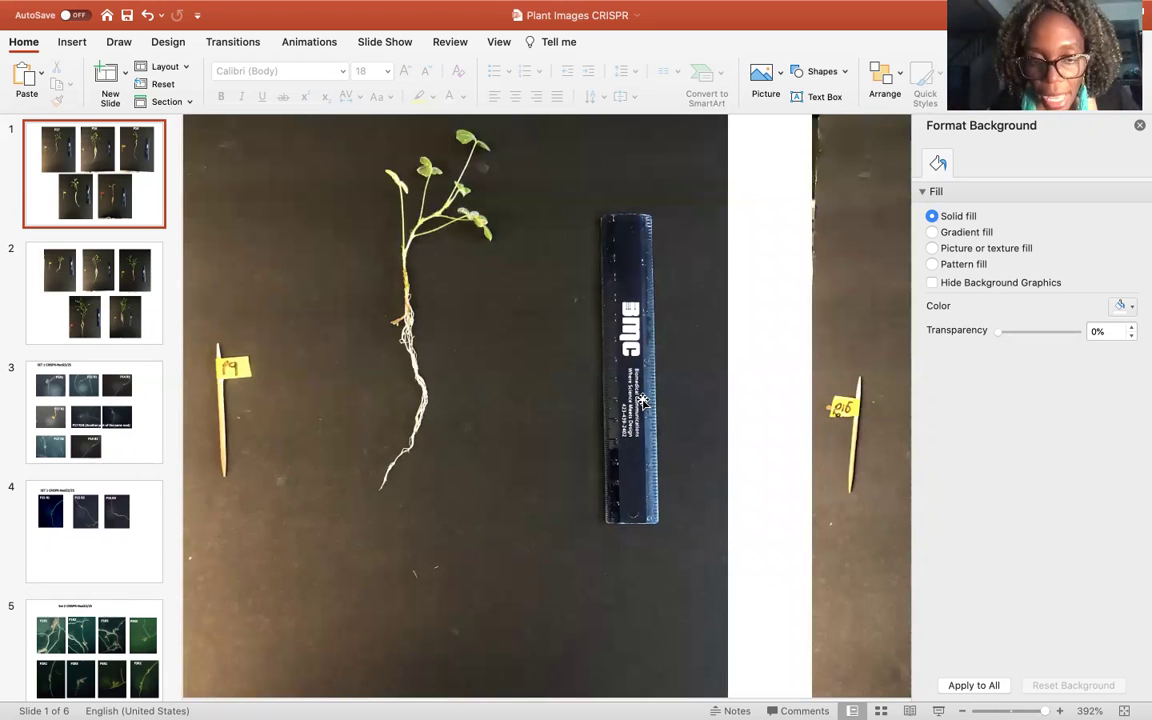
scroll(642, 400, up, 1)
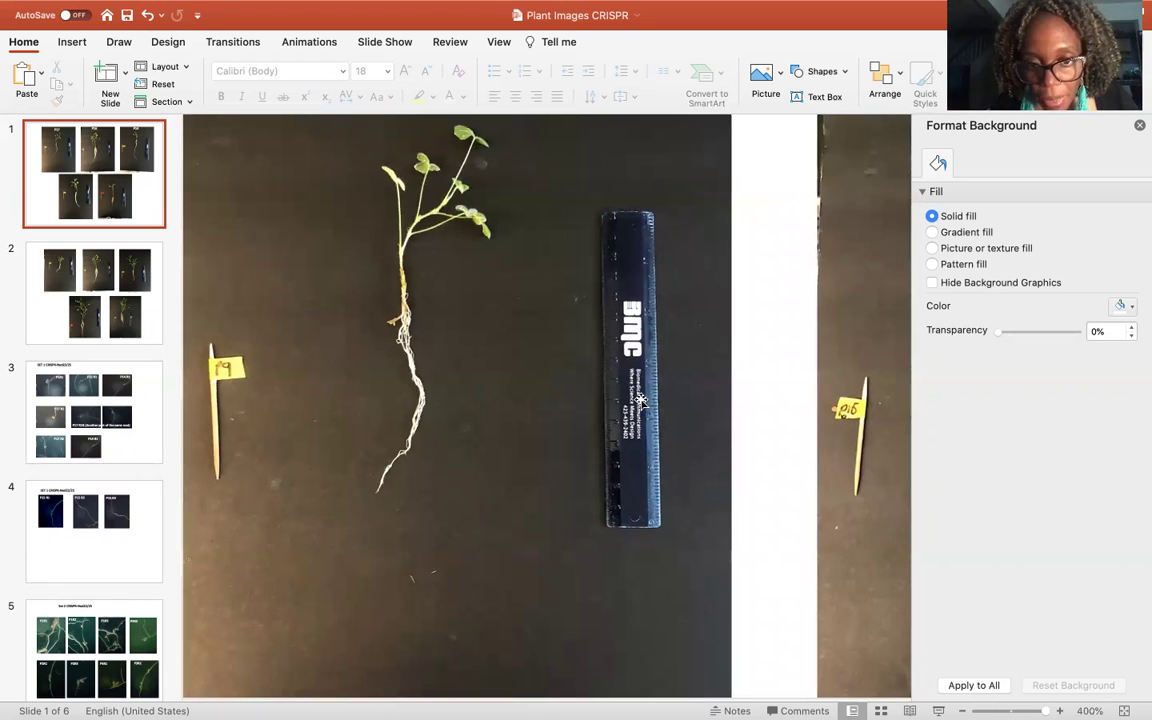
scroll(641, 400, up, 1)
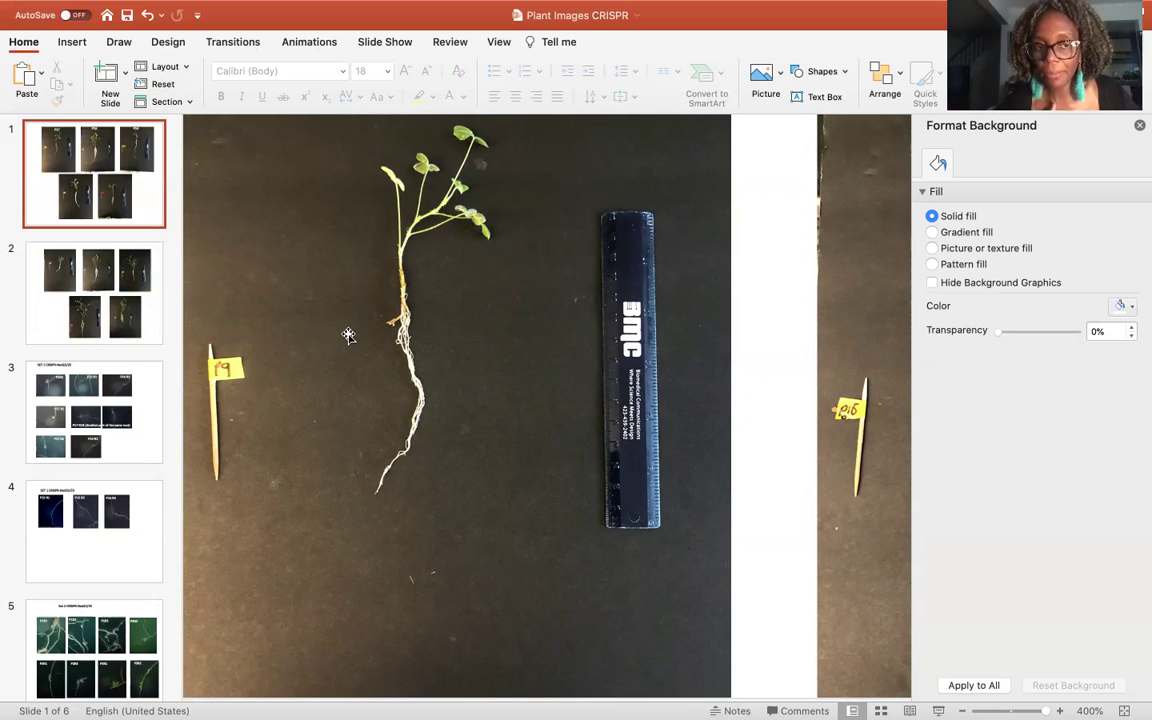
Insert a Line shape and draw a short vertical stroke along the P17 photo's ruler
click(73, 42)
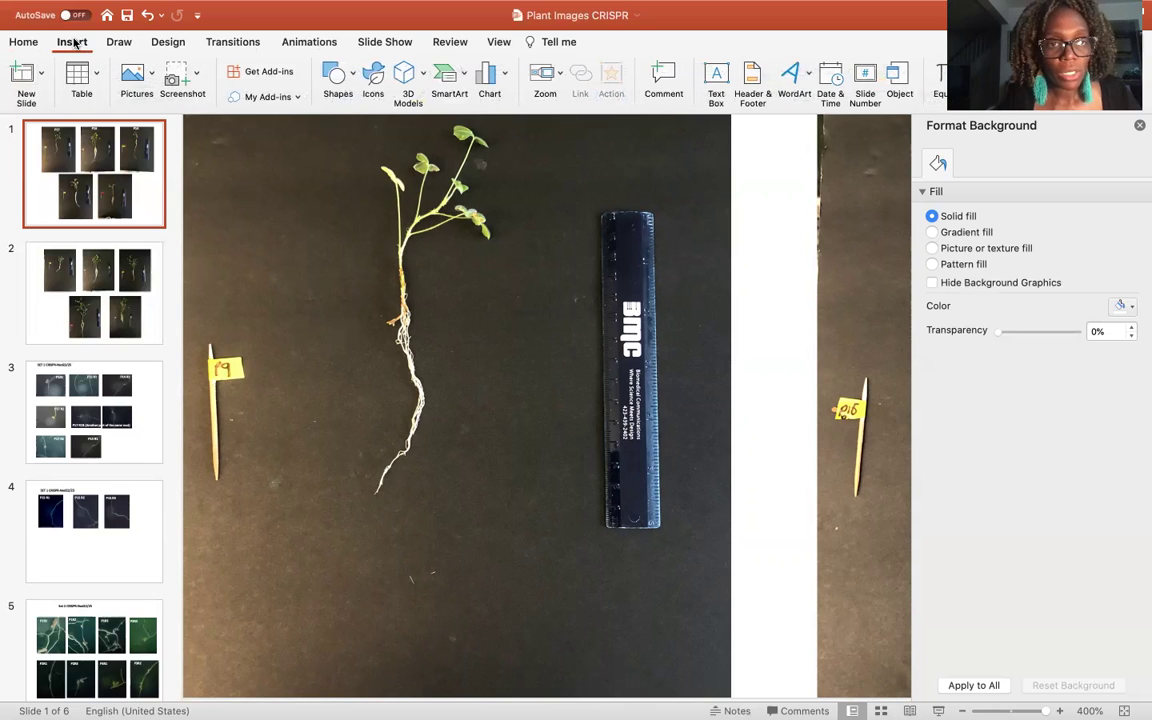
click(340, 78)
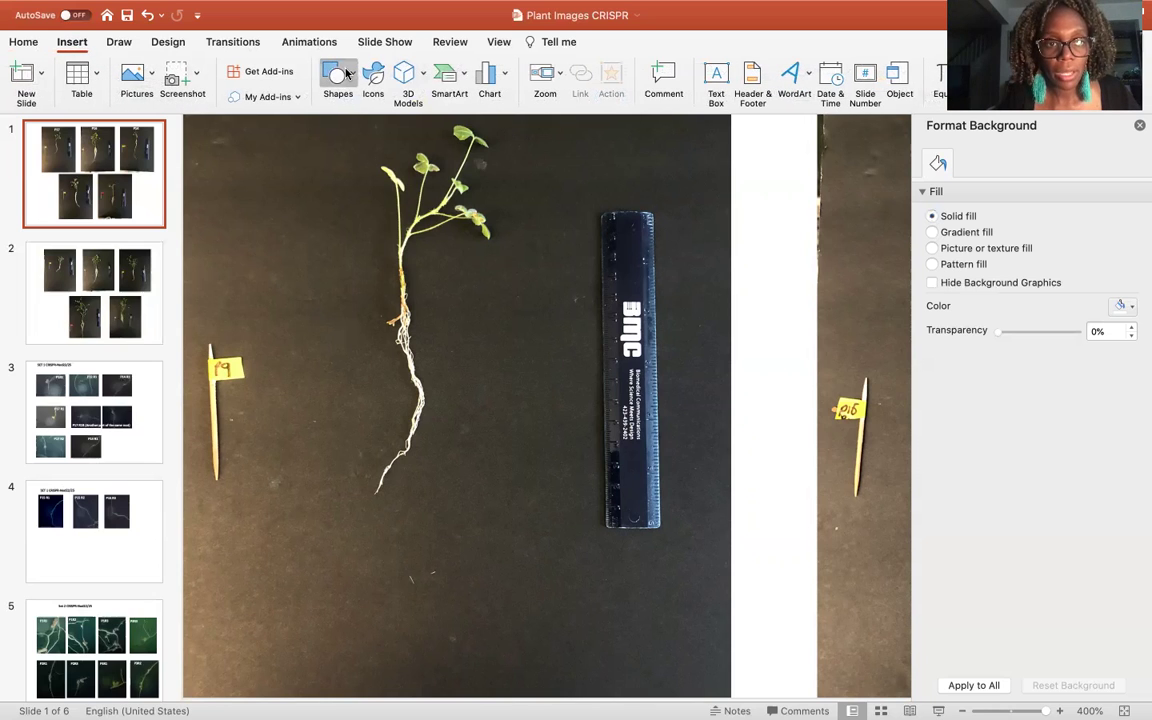
click(361, 126)
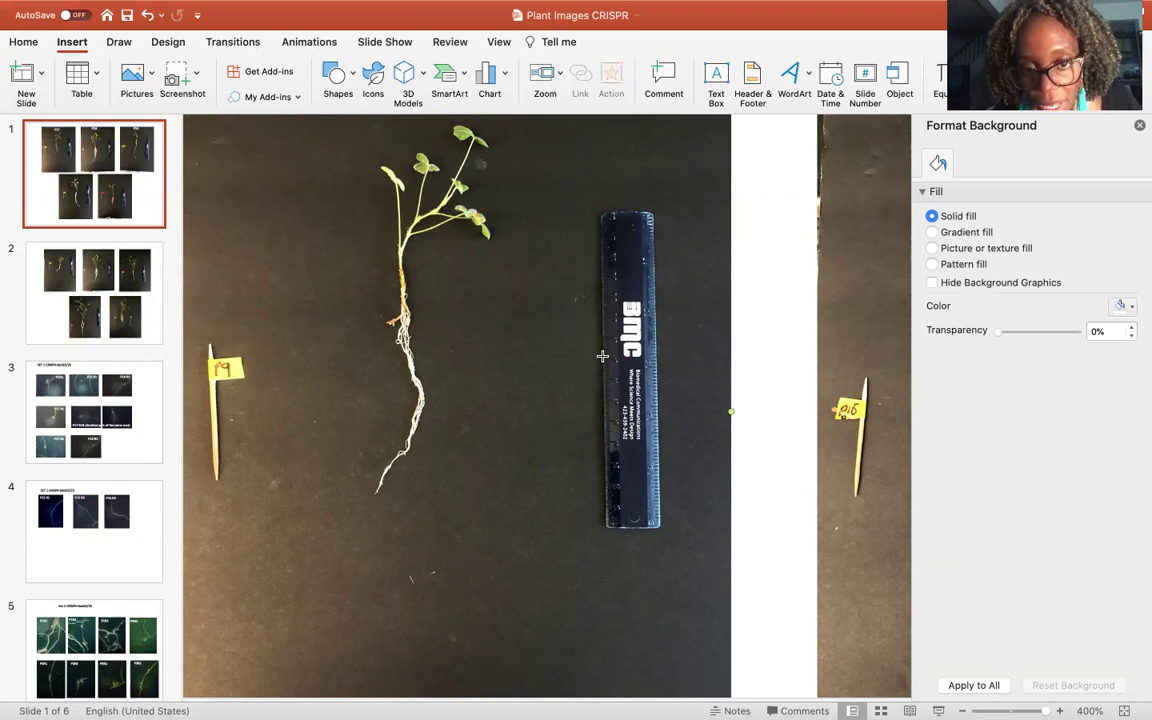
drag(602, 357, 604, 379)
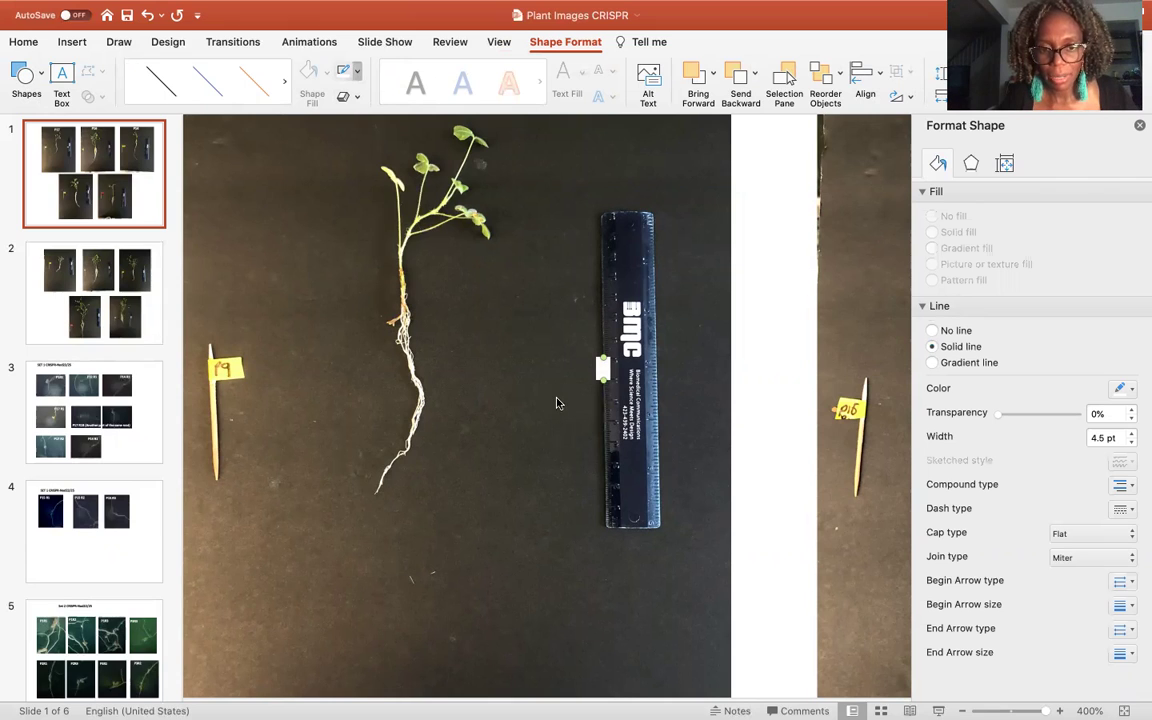
Thin the line's outline to 1.5 pt
key(super+z)
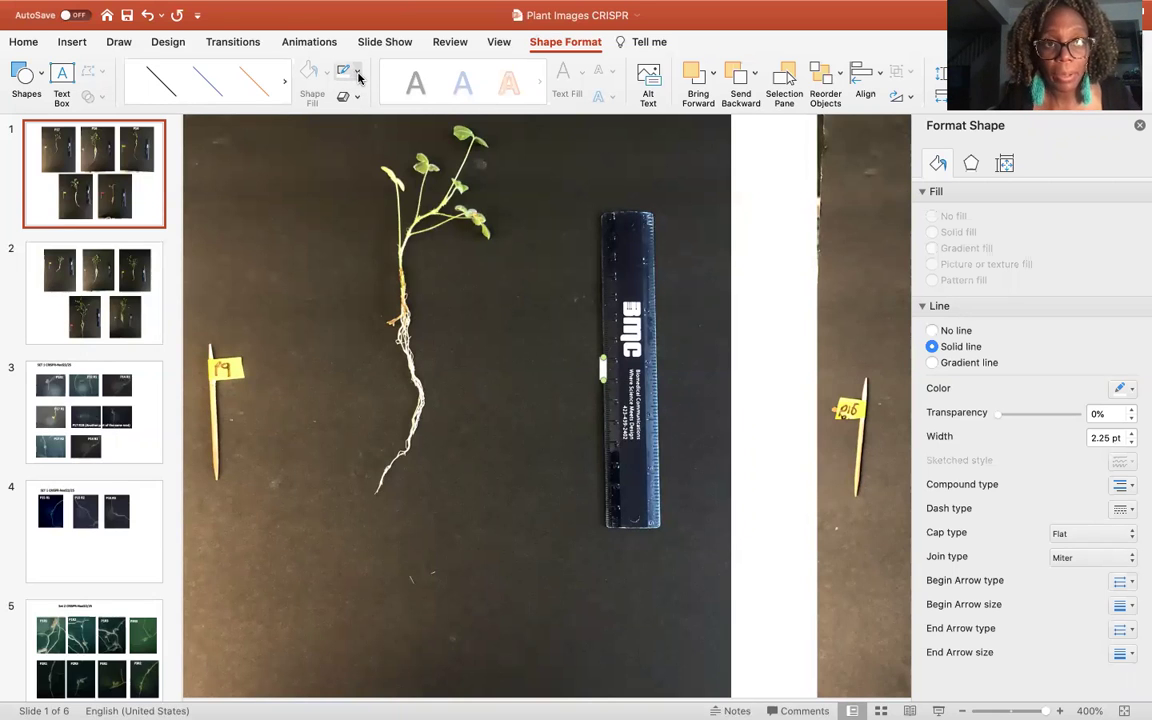
click(563, 390)
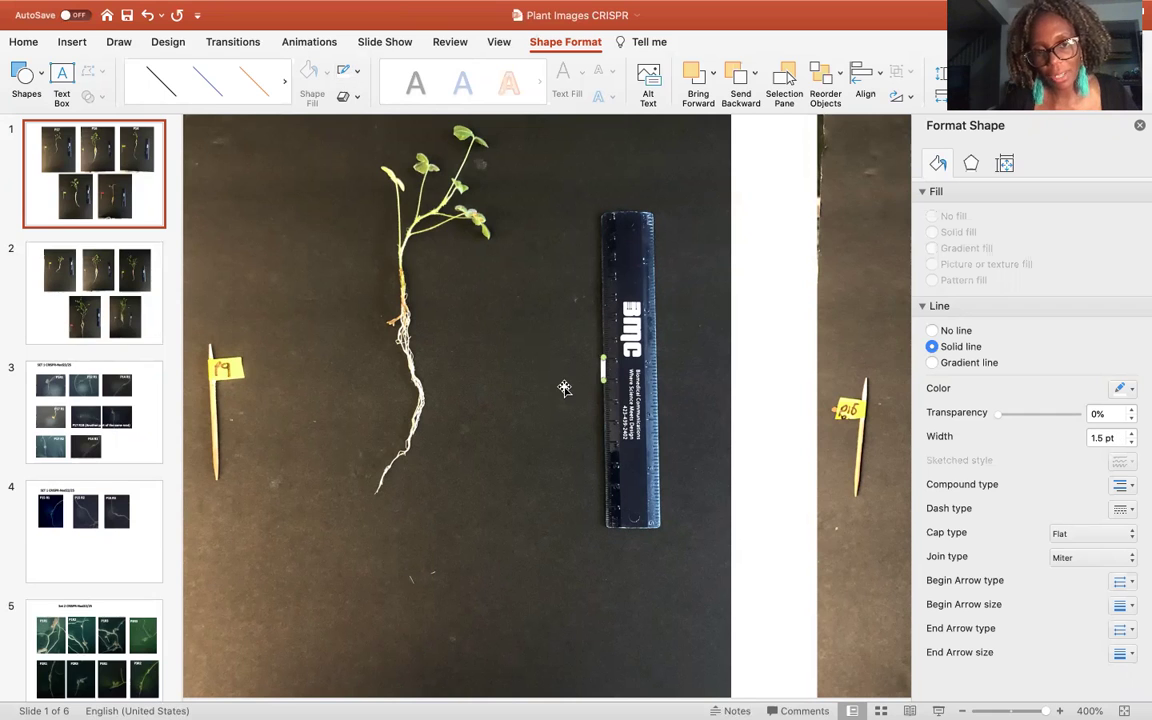
click(561, 465)
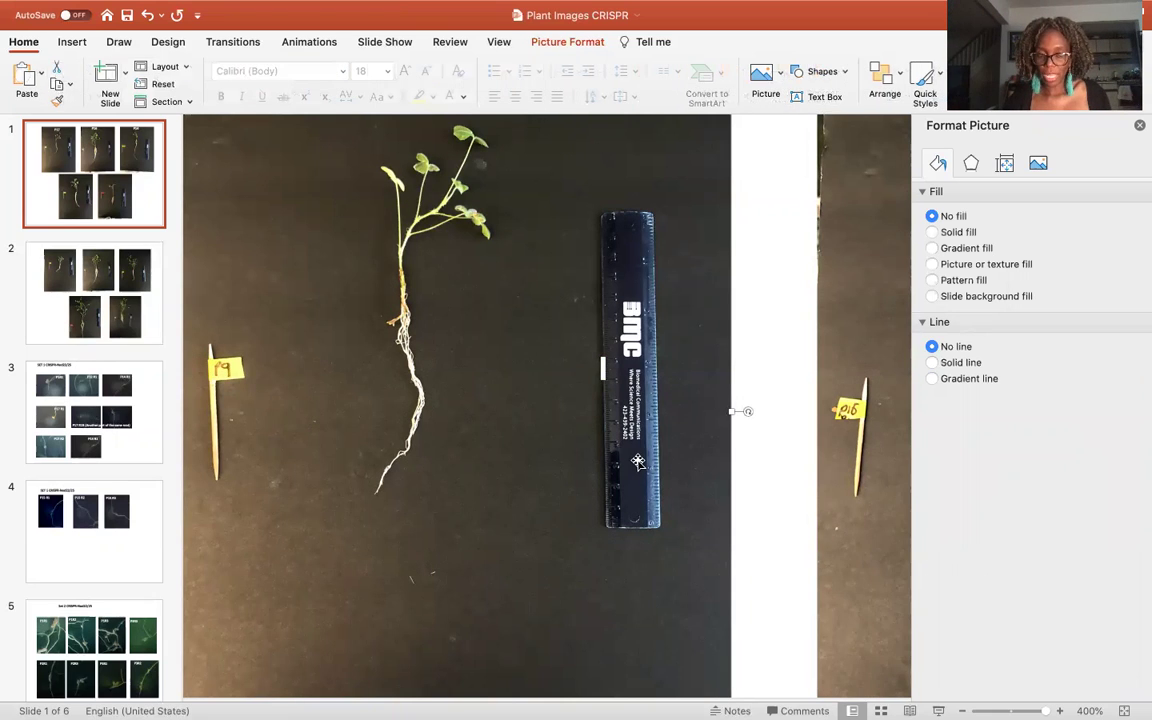
Move the line off the ruler to just below the P17 root tip
click(603, 368)
drag(603, 368, 540, 366)
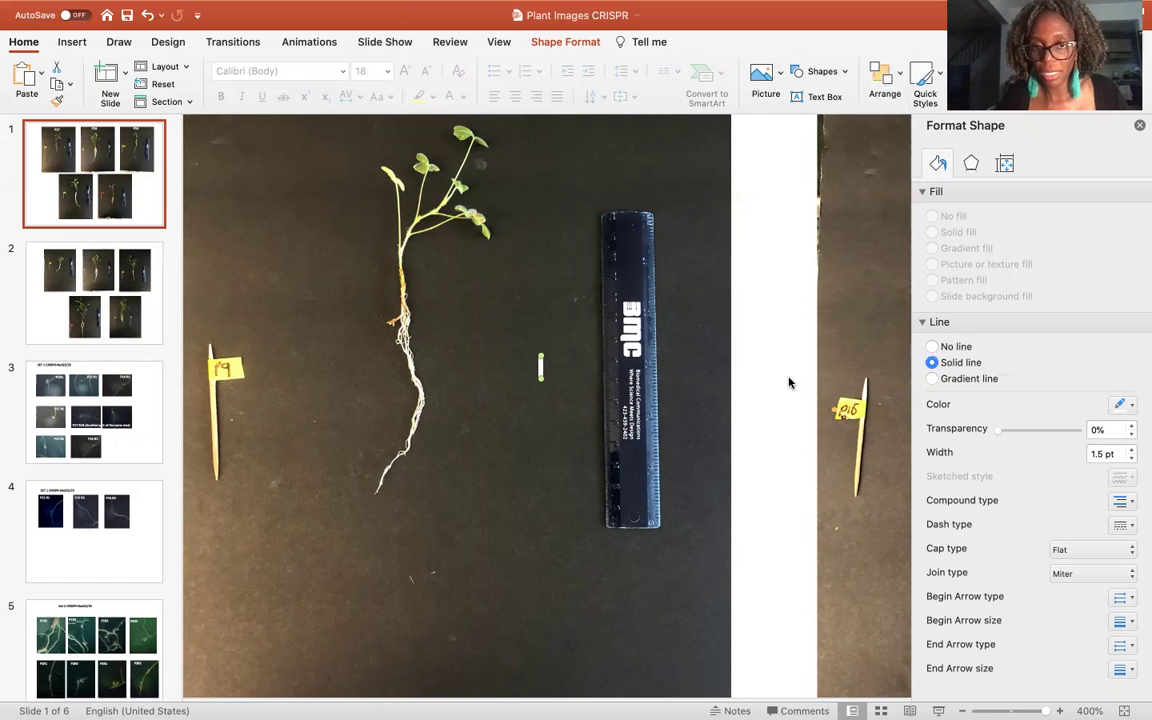
click(540, 367)
drag(540, 367, 483, 486)
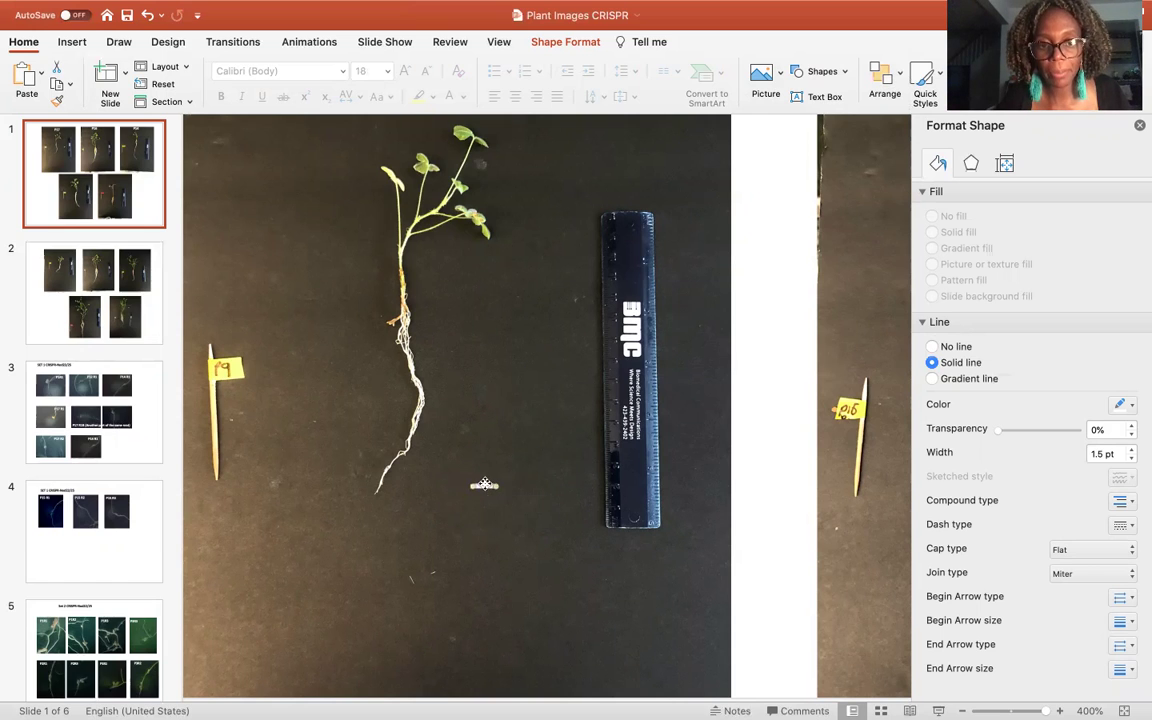
click(688, 576)
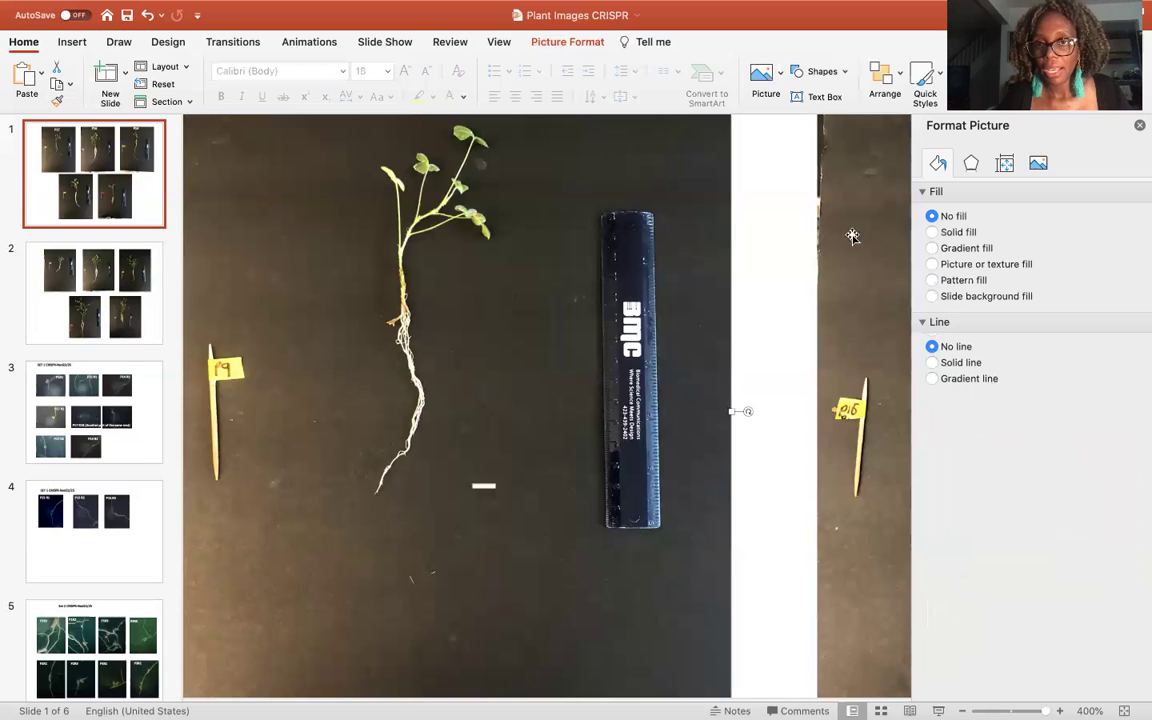
scroll(547, 375, left, 2)
scroll(547, 375, down, 2)
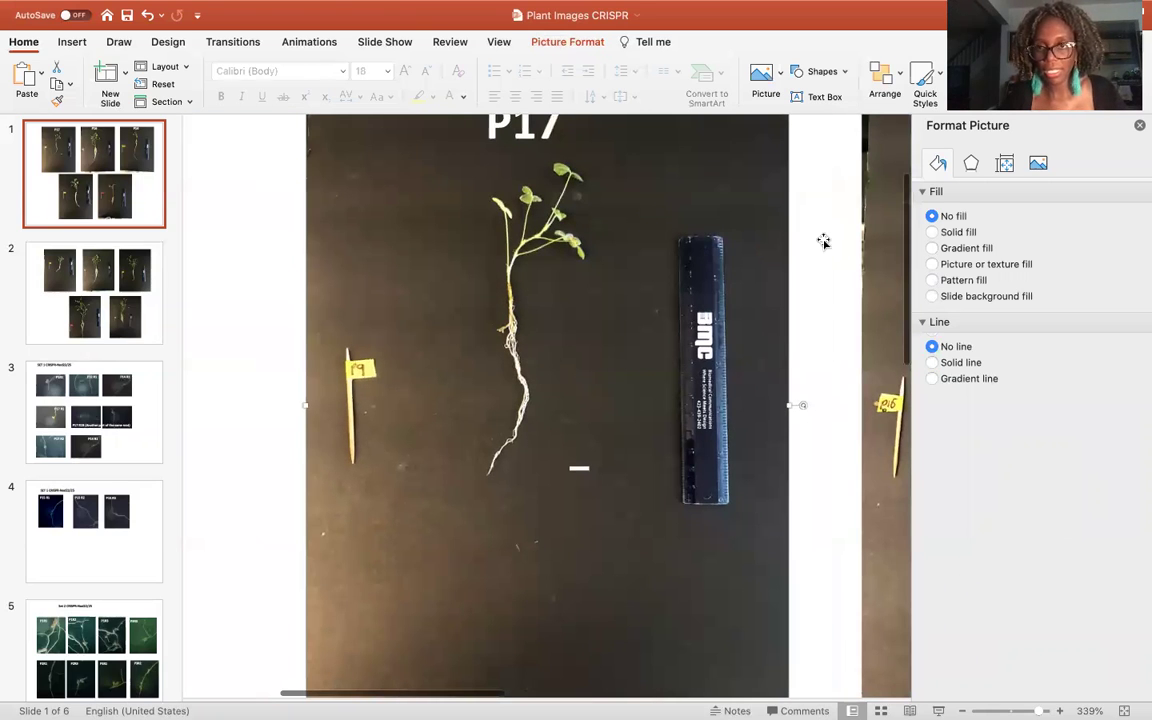
scroll(655, 333, down, 5)
scroll(655, 333, down, 3)
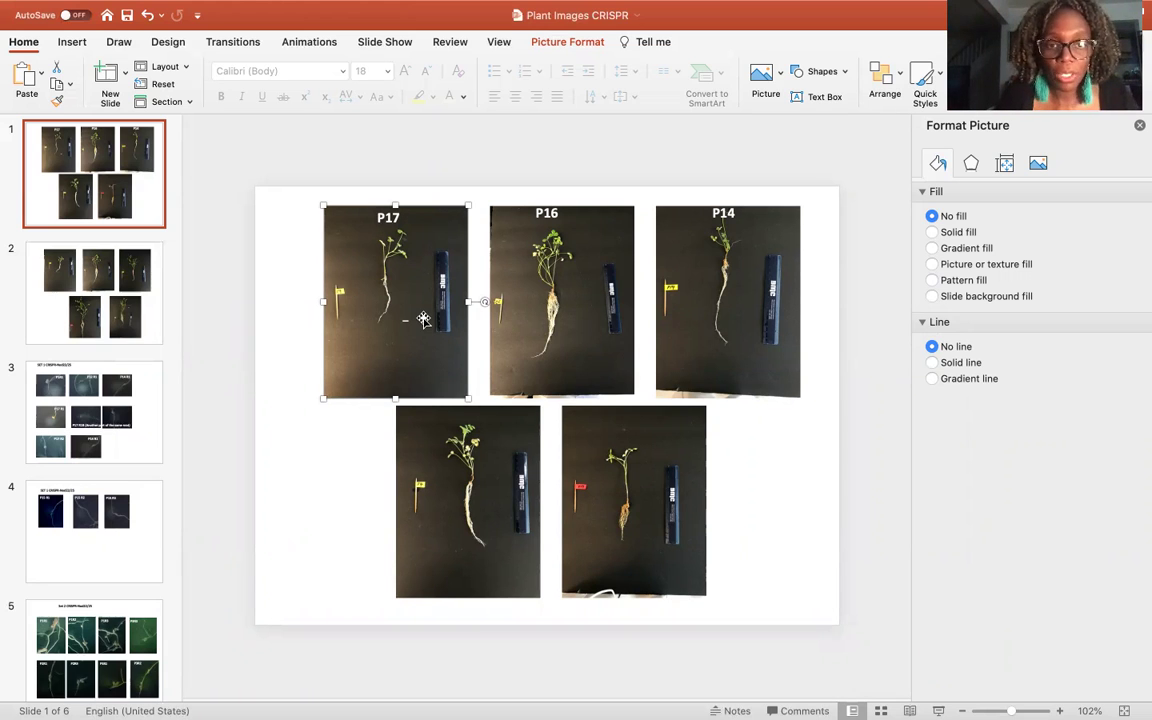
scroll(424, 319, up, 5)
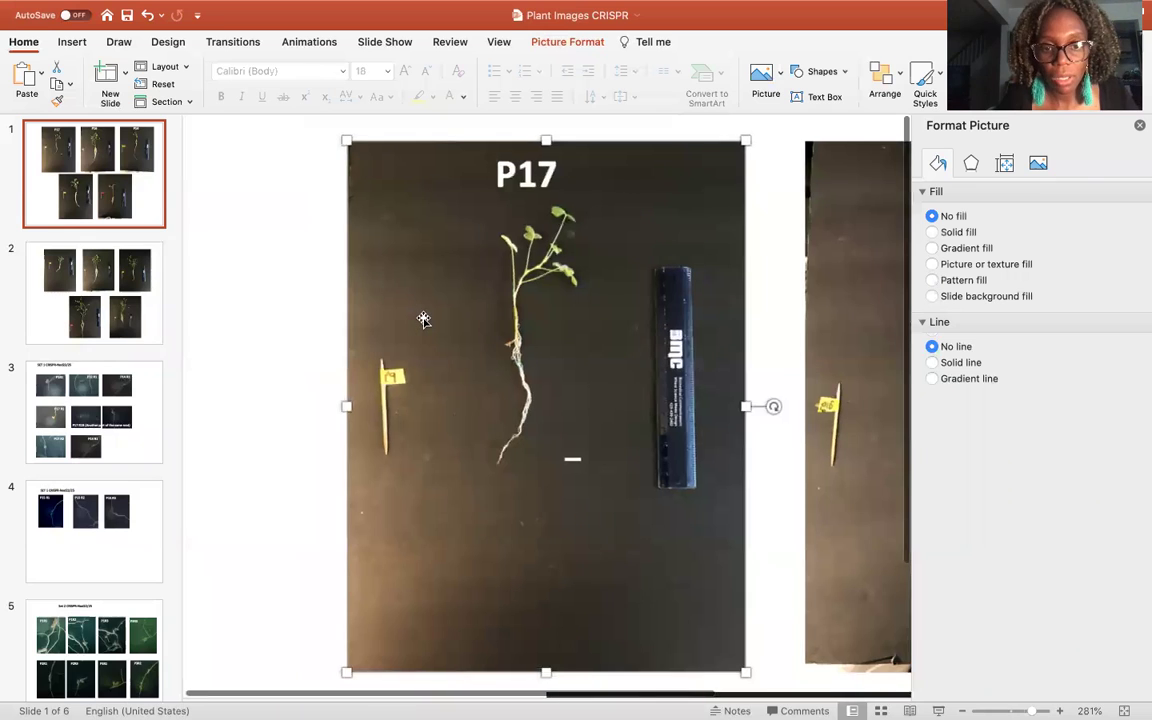
Undo the line's earlier moves and rotation, then stretch it beside the ruler to match a ruler span
click(147, 16)
click(147, 16)
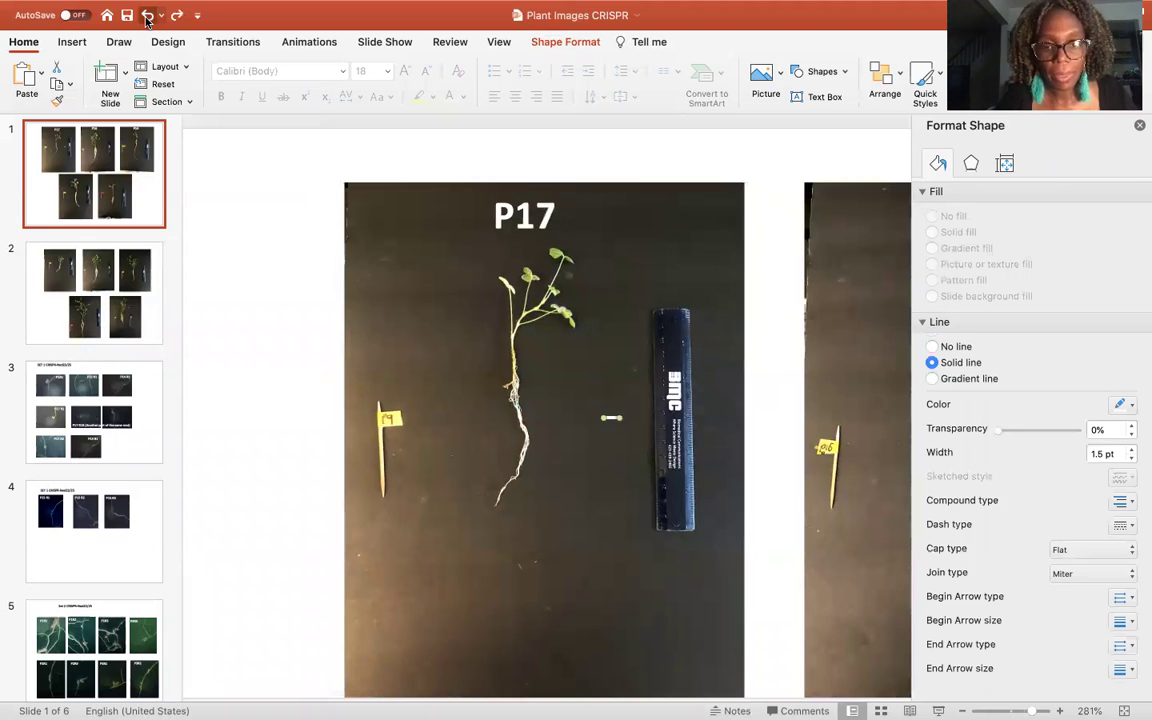
click(147, 16)
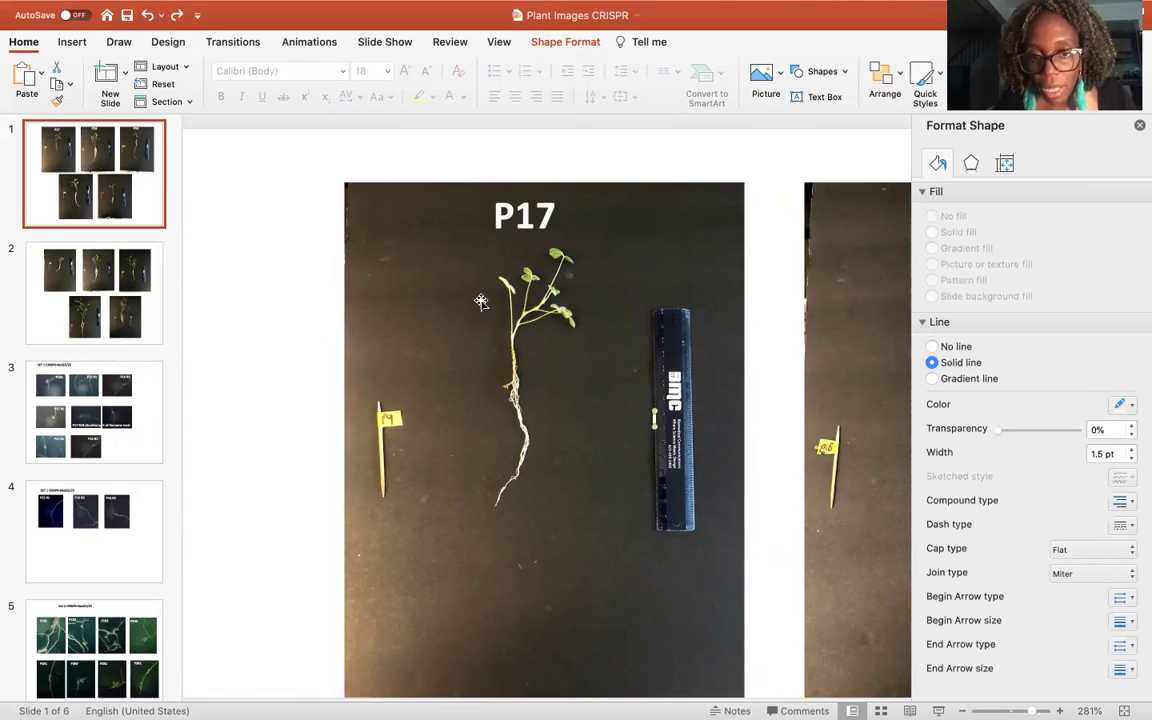
drag(610, 424, 655, 428)
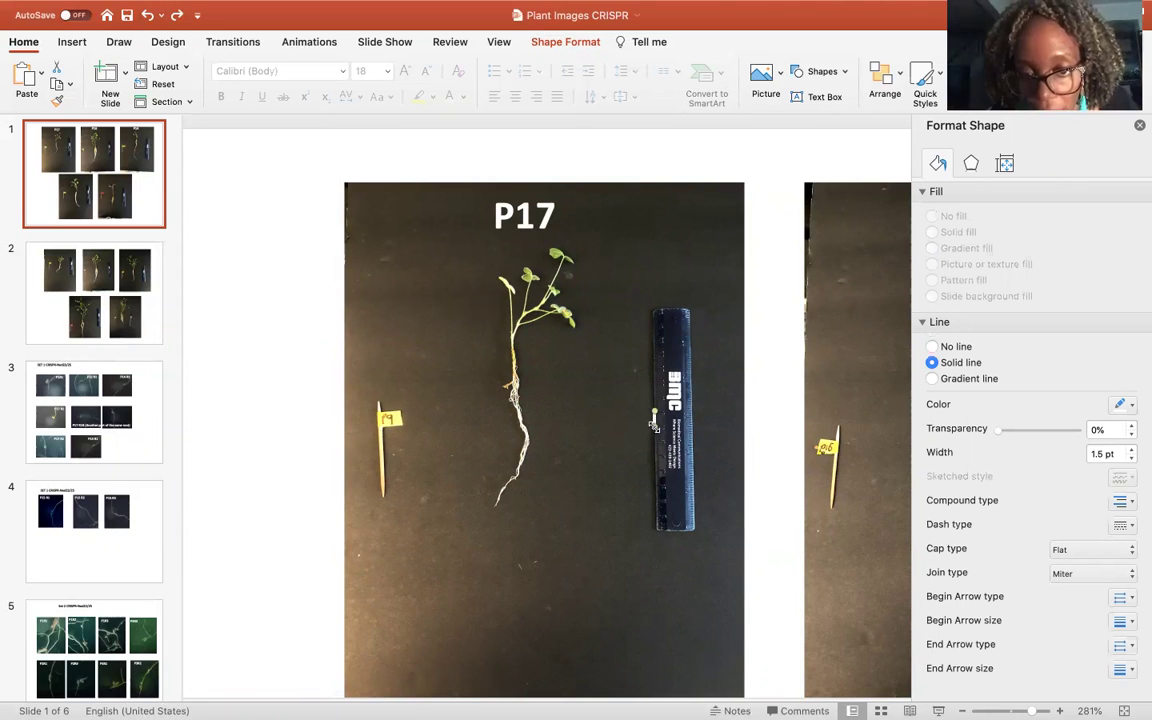
mouse_move(654, 427)
mouse_down()
mouse_move(654, 488)
mouse_move(598, 447)
mouse_up()
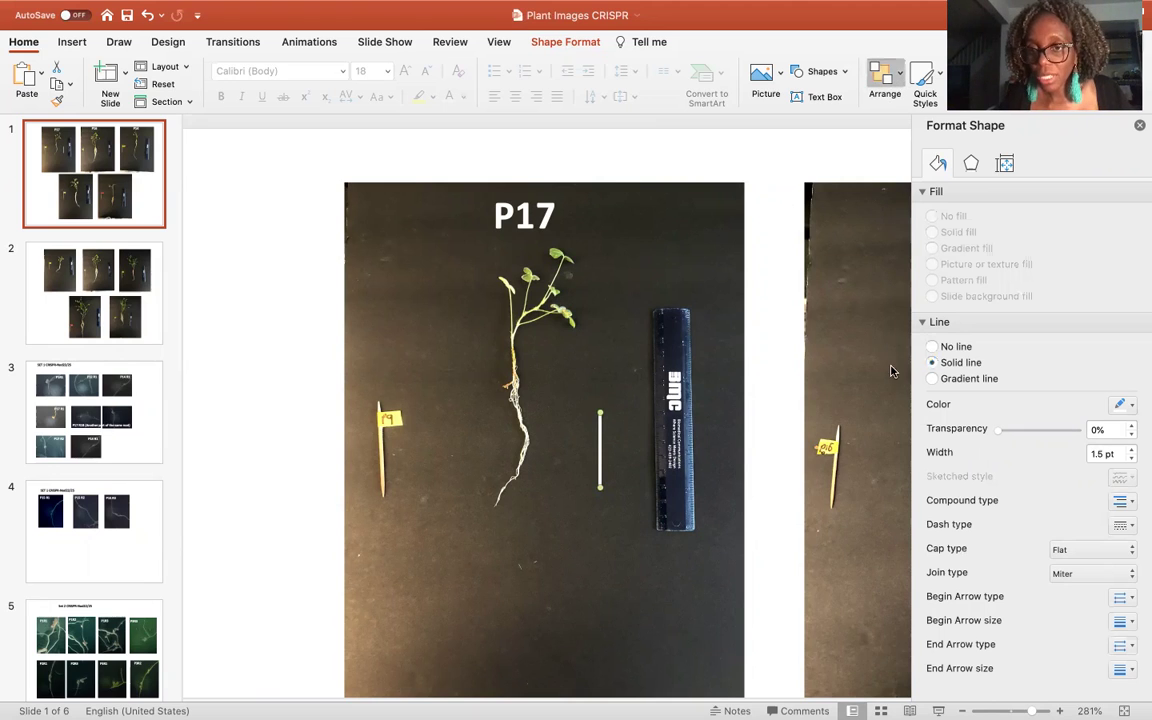
Rotate the scale line 90° to horizontal and drag it below the root, at 2.41" by 2.37"
click(806, 381)
scroll(607, 525, down, 2)
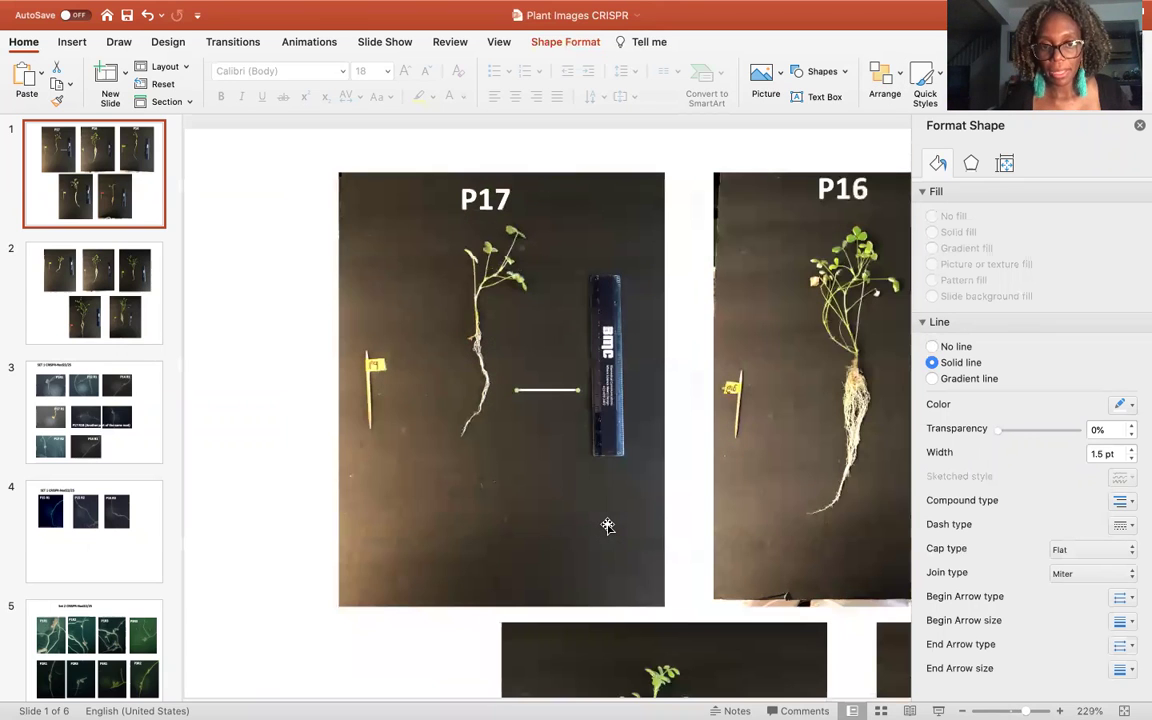
scroll(578, 529, down, 5)
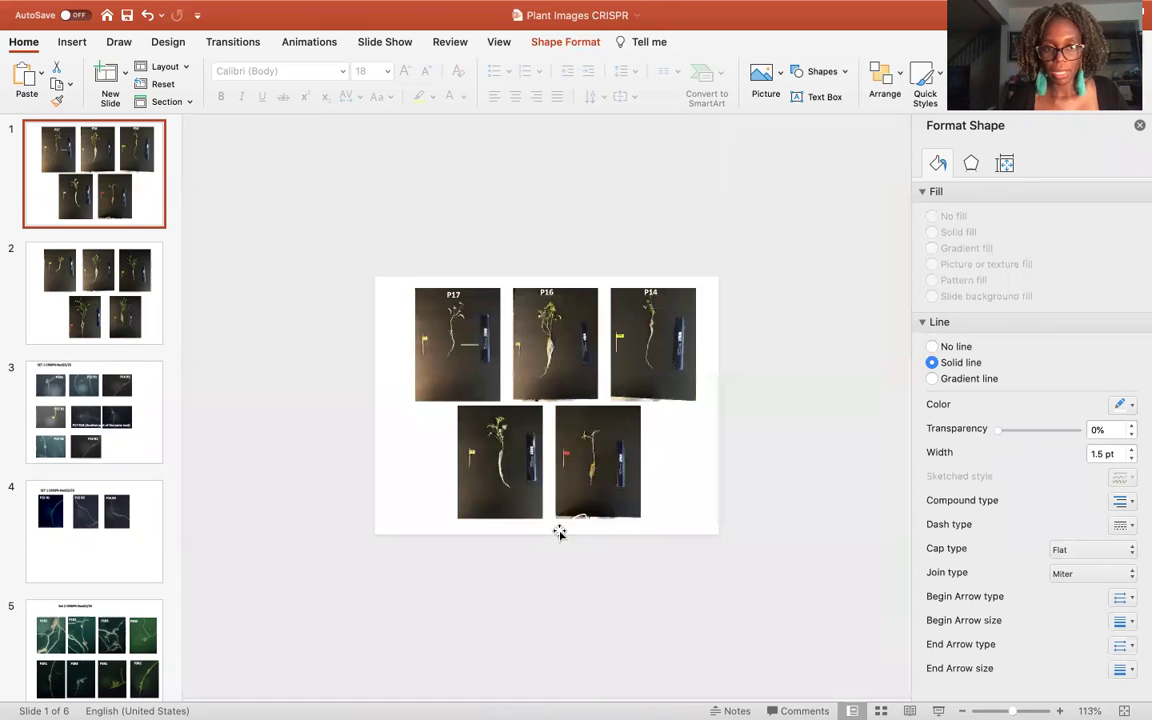
scroll(513, 433, up, 5)
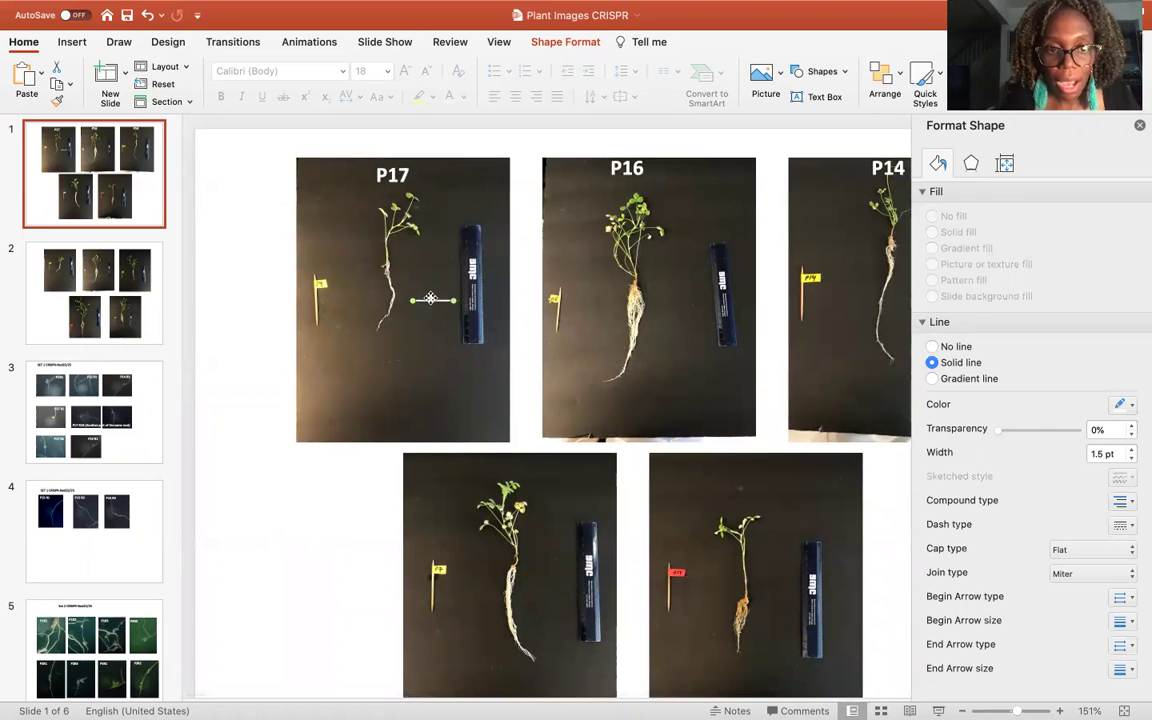
drag(429, 299, 414, 333)
Crop the ruler off the right side and the yellow tag off the left side of P17
click(455, 388)
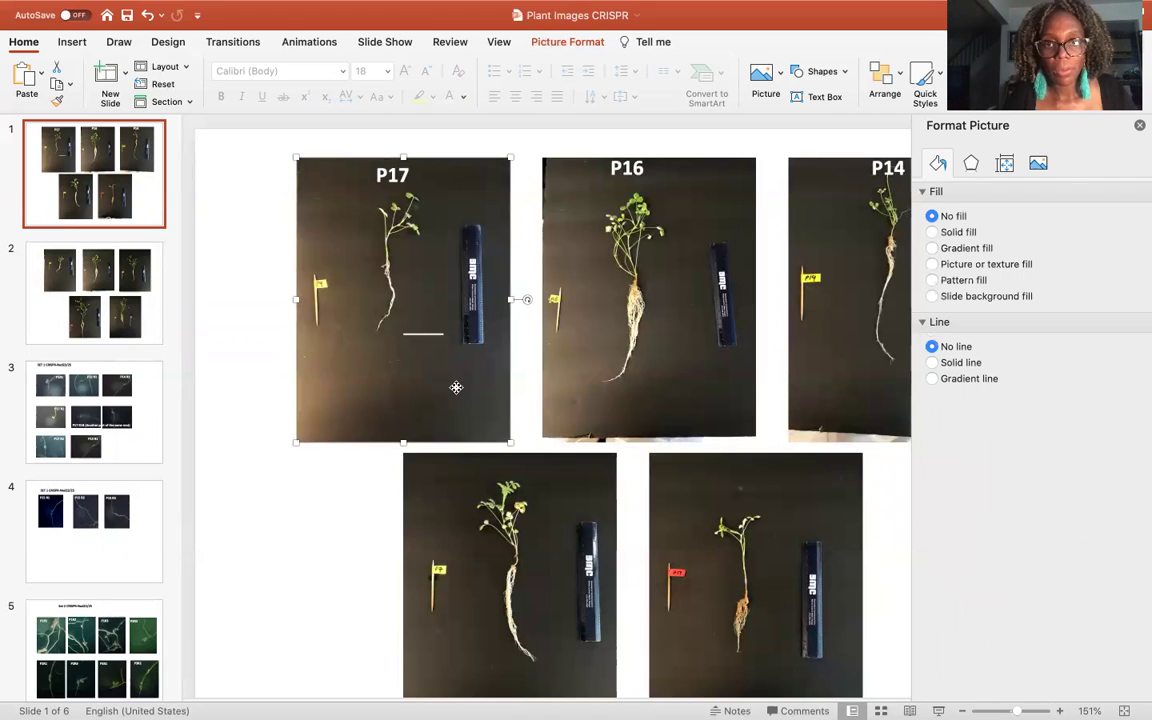
click(577, 45)
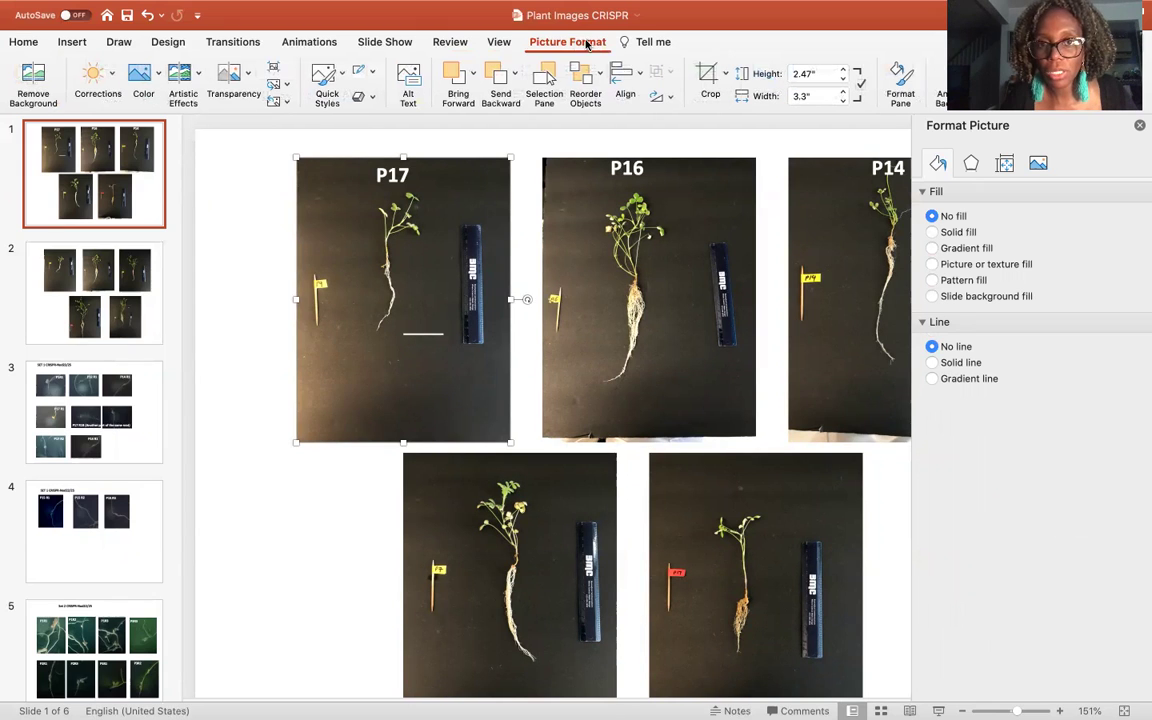
click(707, 75)
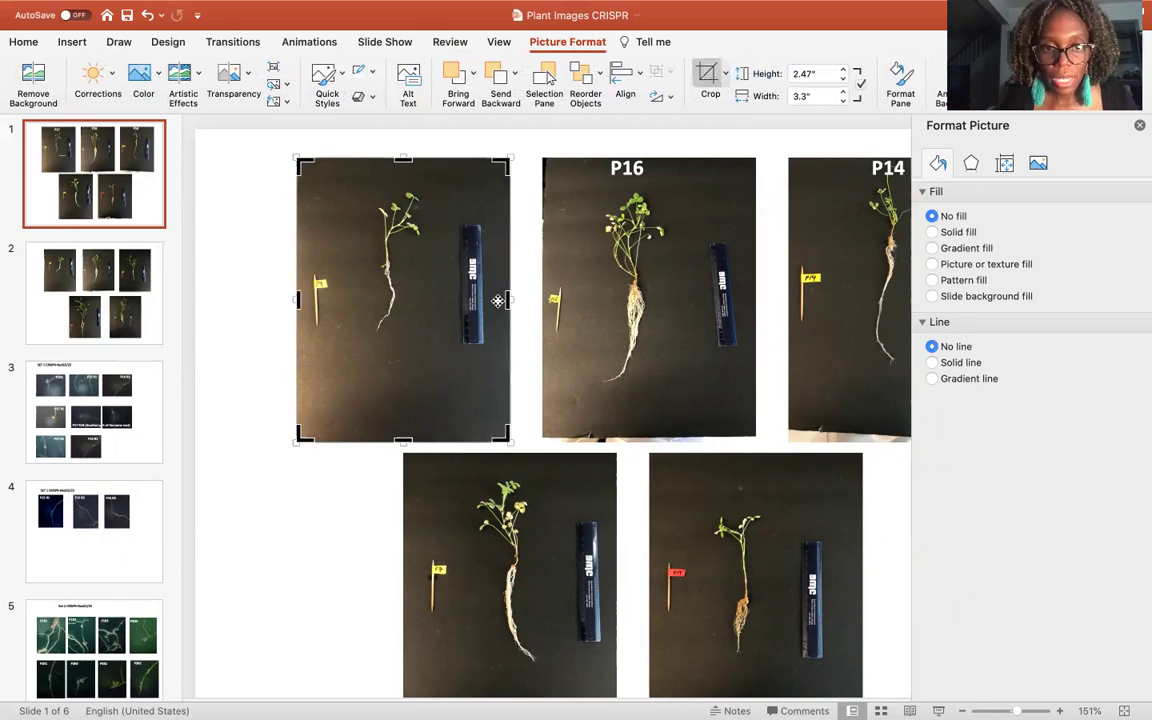
drag(507, 298, 458, 300)
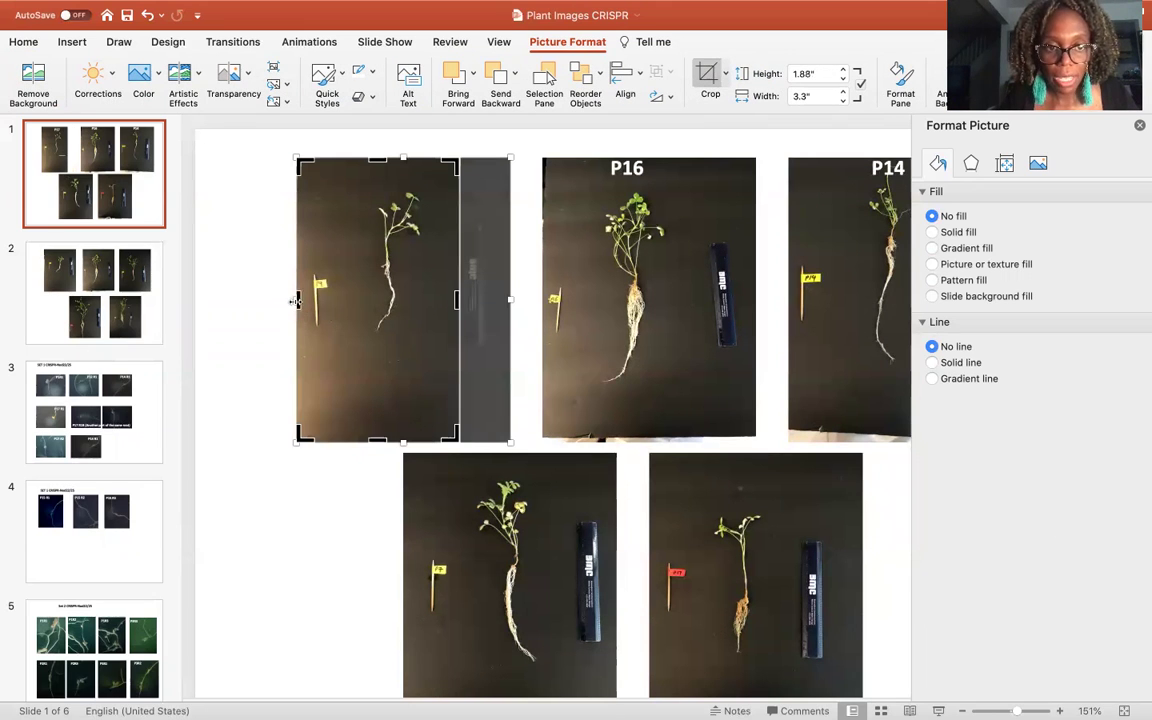
drag(296, 300, 329, 301)
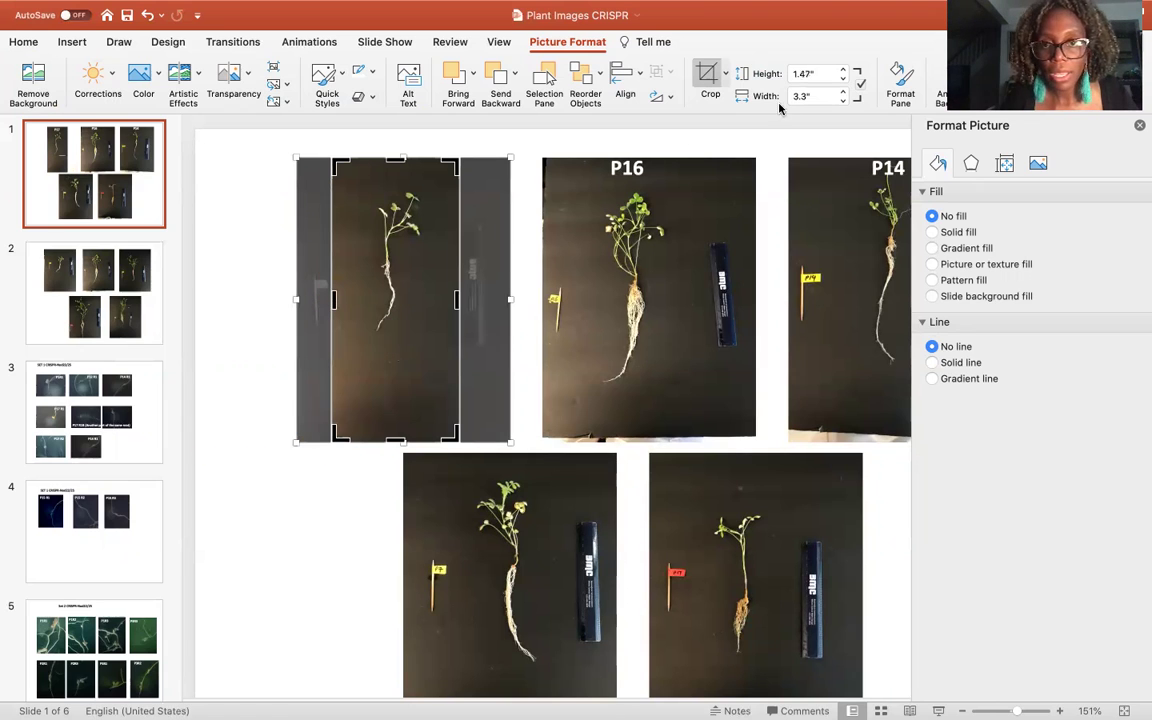
click(705, 72)
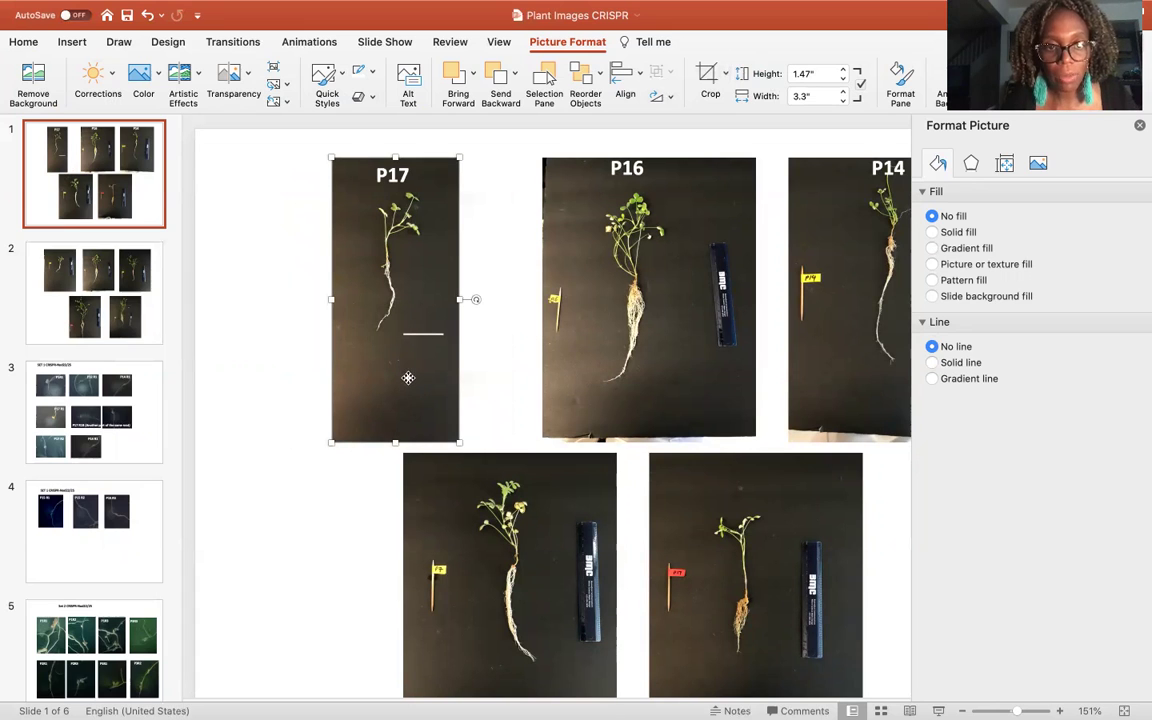
Crop the empty bottom area off P17, leaving it 1.47" by 2.48"
click(706, 73)
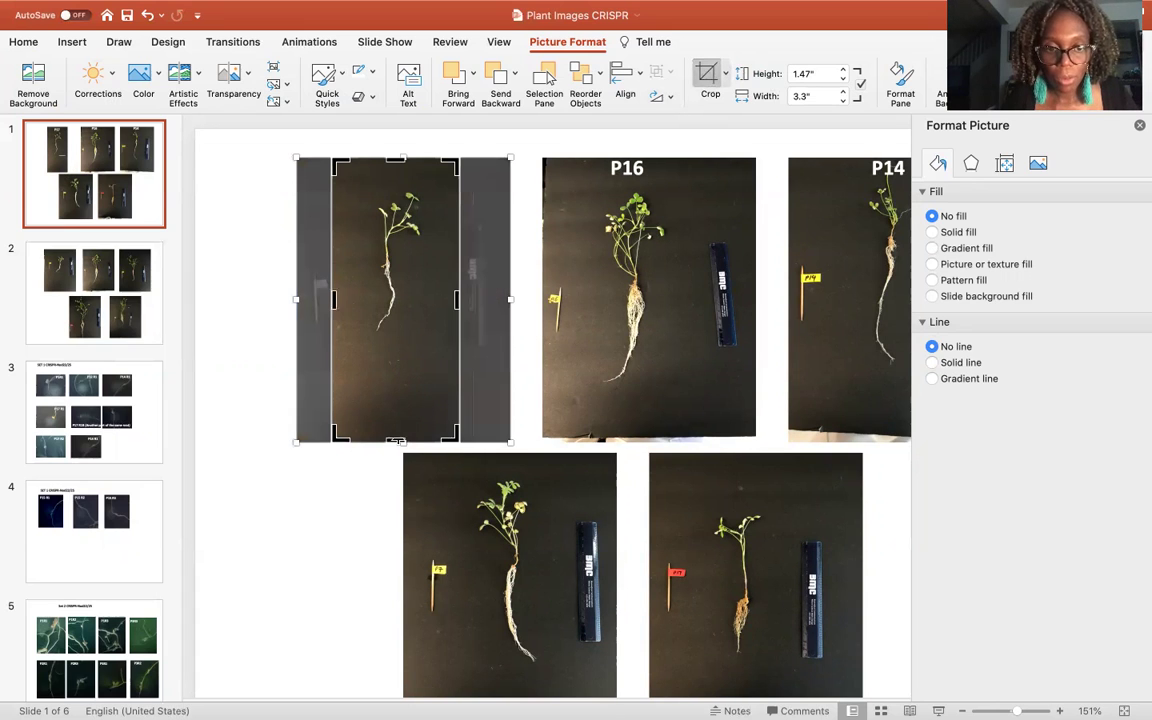
drag(395, 438, 405, 372)
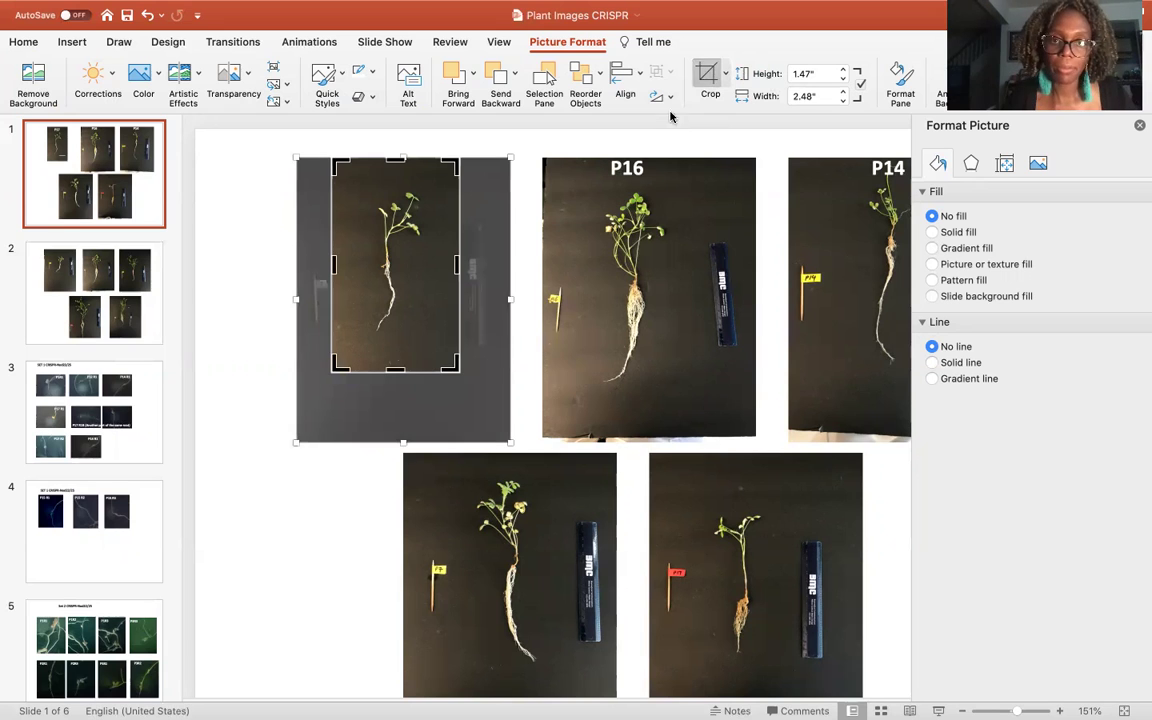
click(706, 73)
click(257, 378)
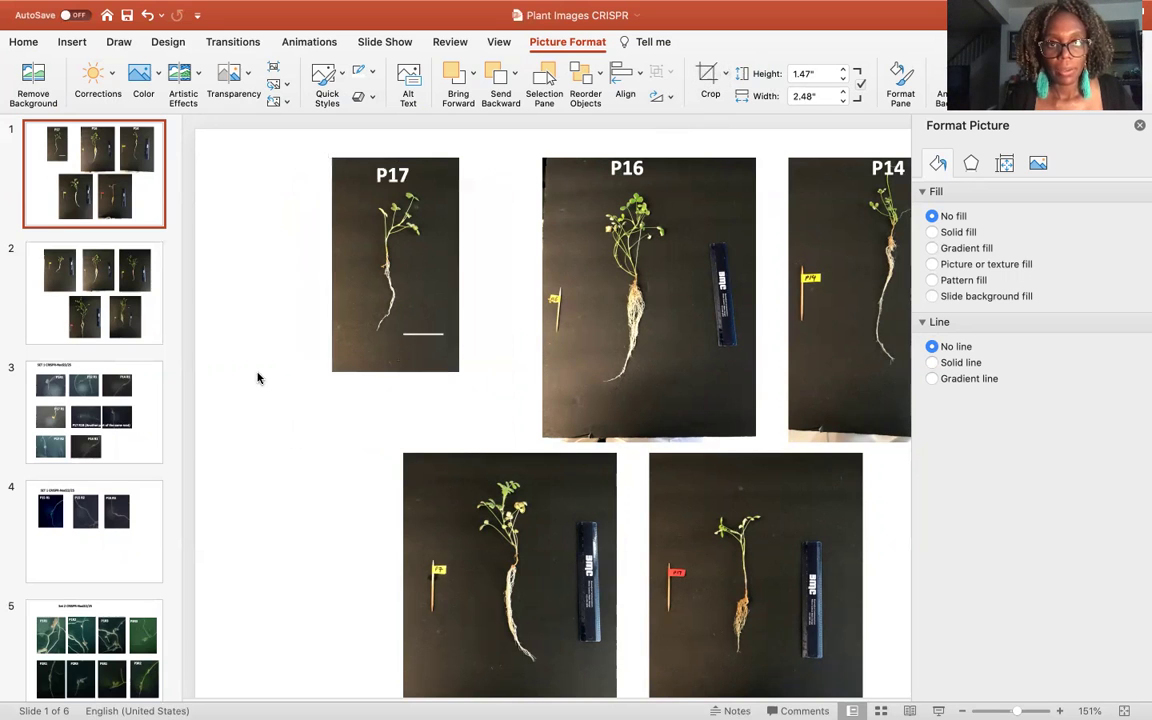
Drag the P17 text box onto the top-left corner of the cropped photo
click(358, 168)
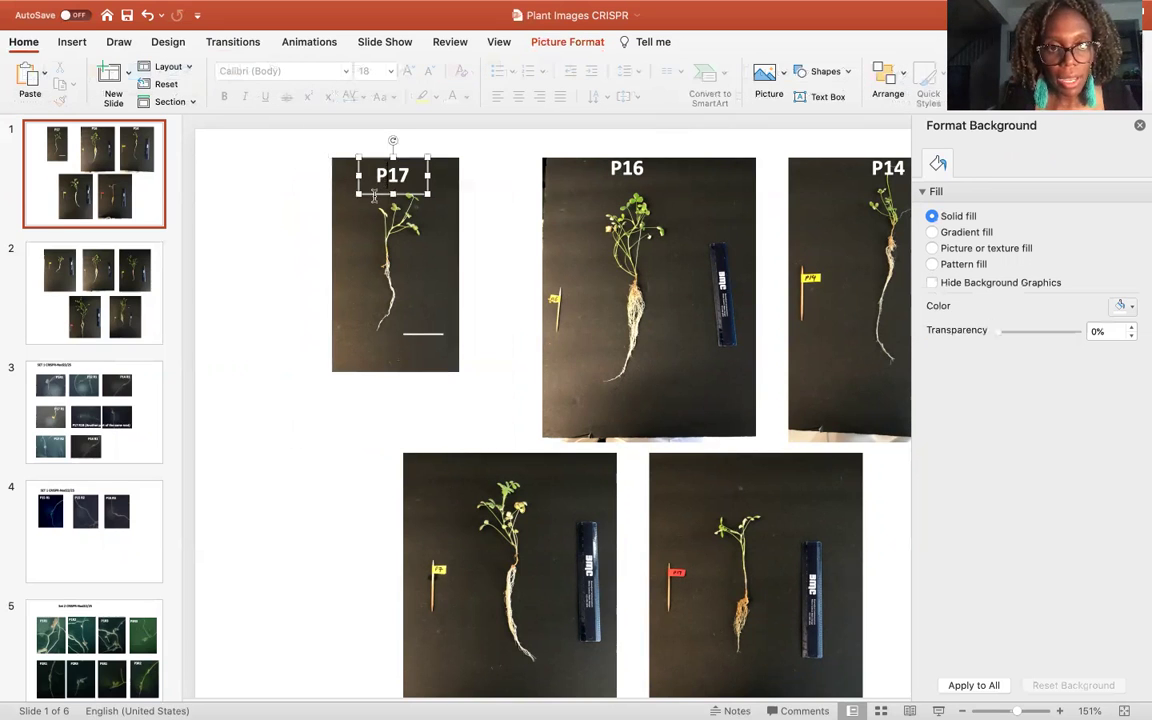
drag(371, 197, 335, 189)
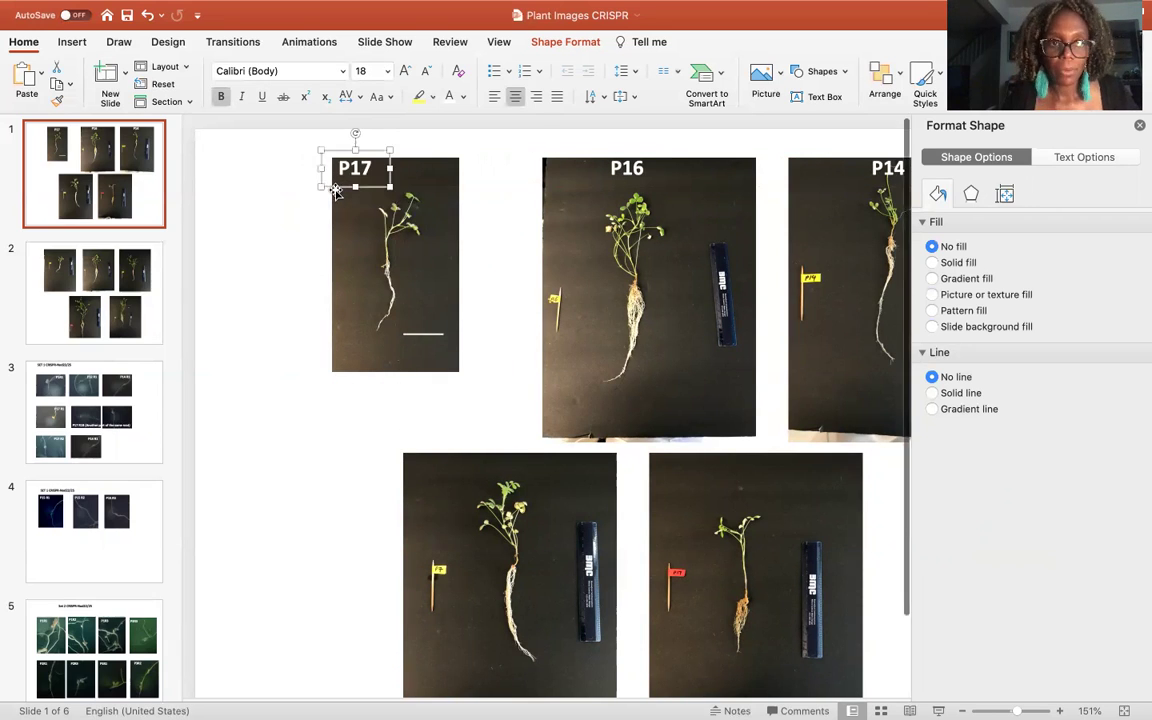
click(229, 303)
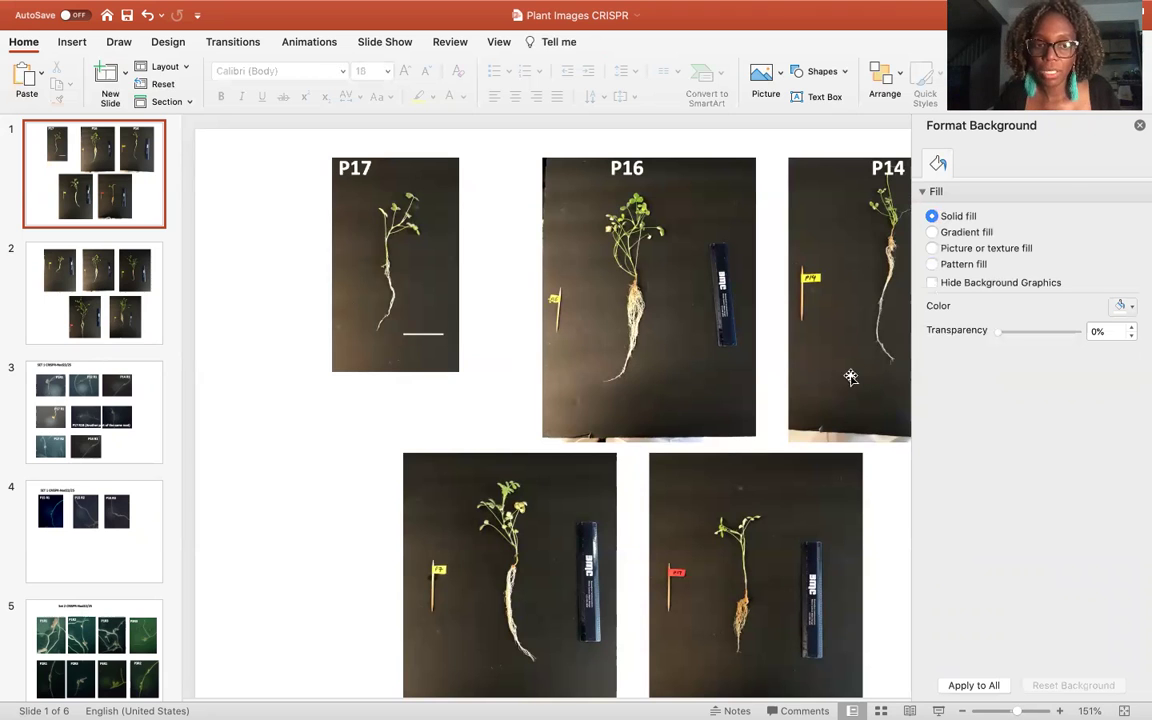
click(411, 360)
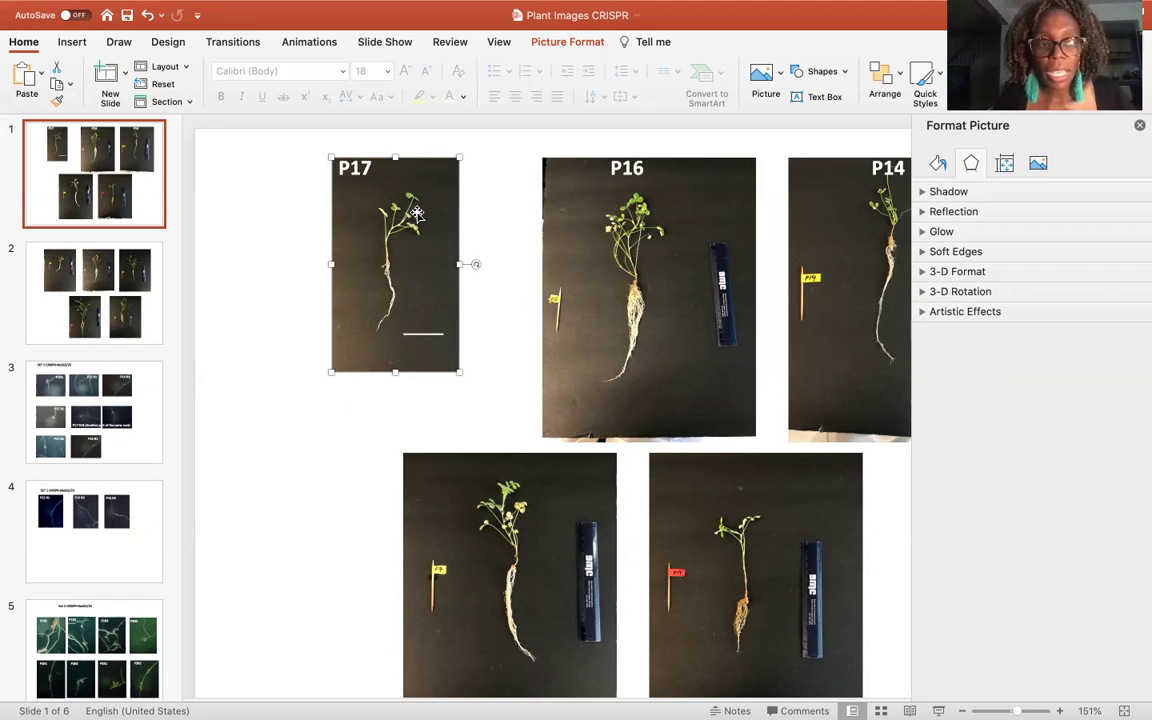
click(73, 404)
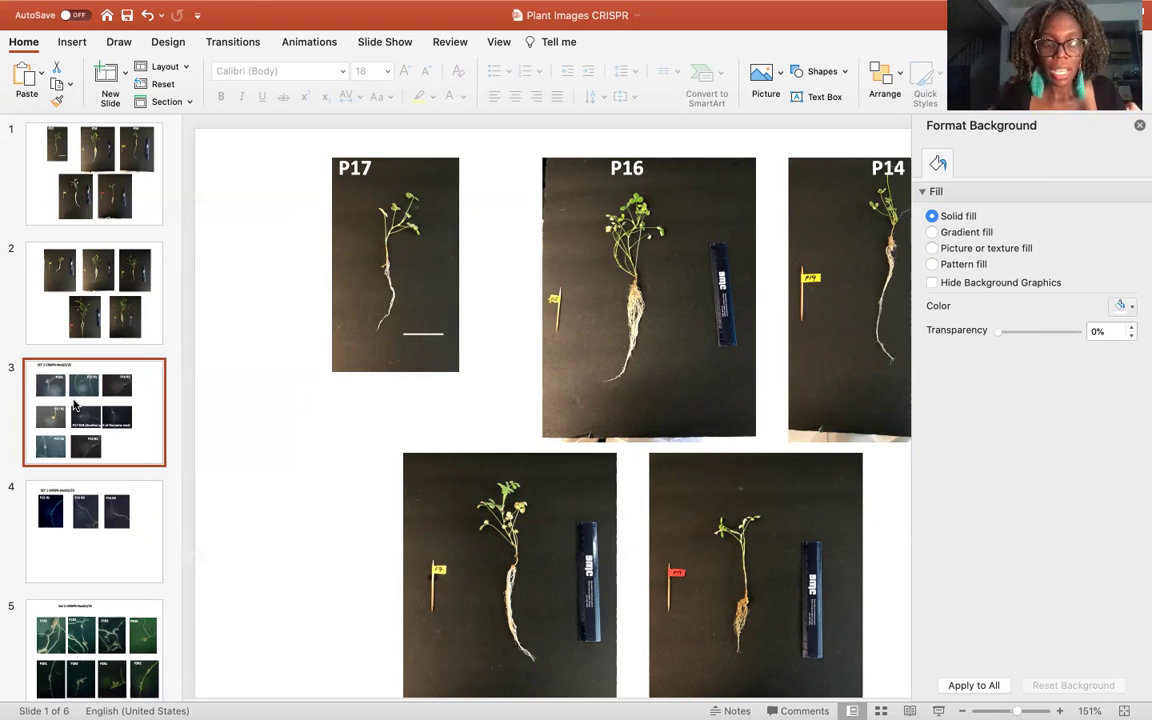
Display slide 3 'SET 1 CRISPR-Nod22/25' with root photos such as P1R1 and P17 R1
click(73, 404)
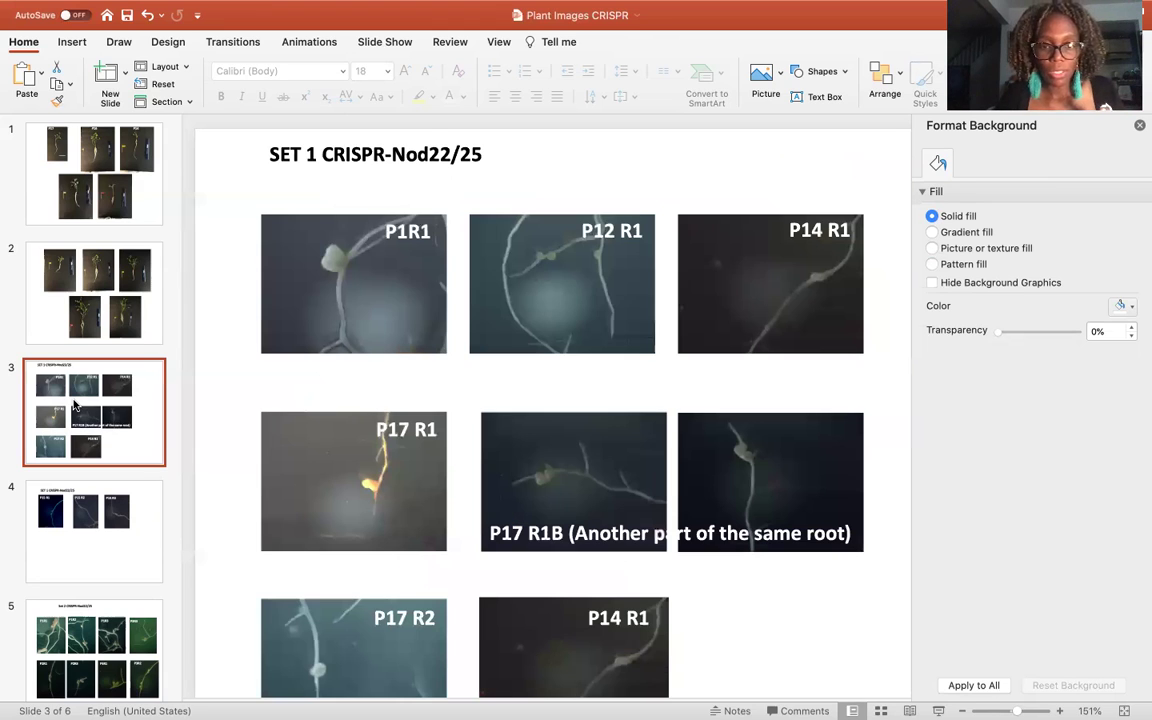